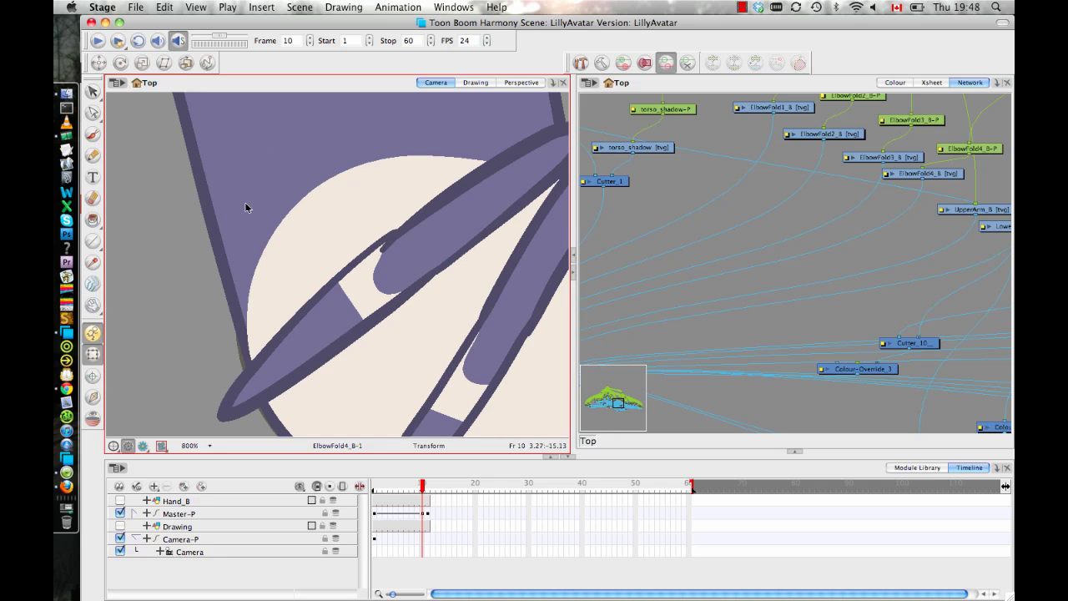
Examine the fold drawings around the bent elbow of the character's arm and select the forearm assembly
left_click_drag(237, 208, 197, 204)
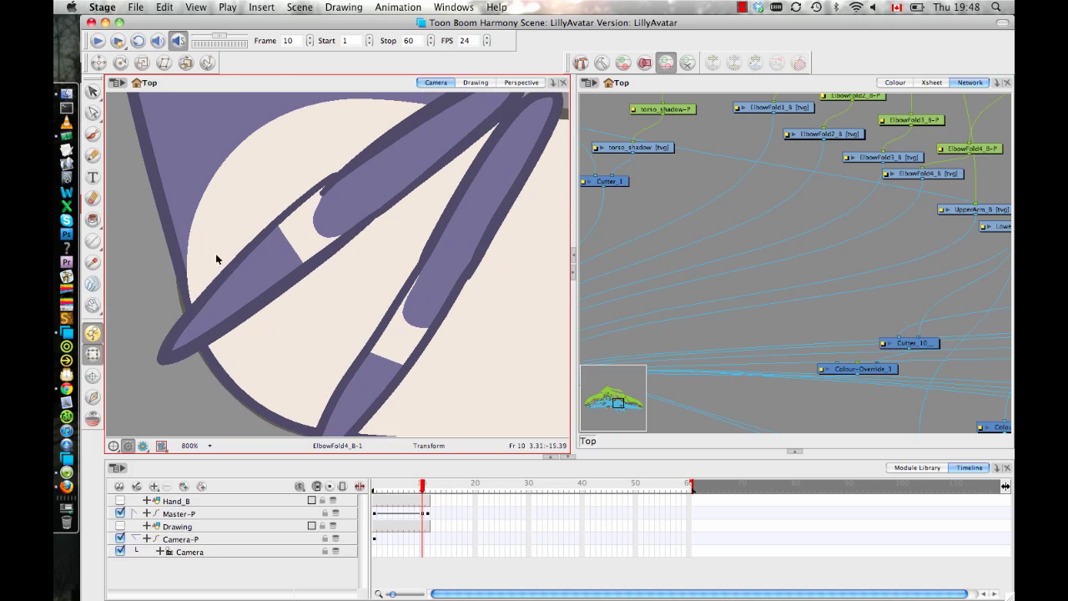
left_click_drag(394, 308, 365, 254)
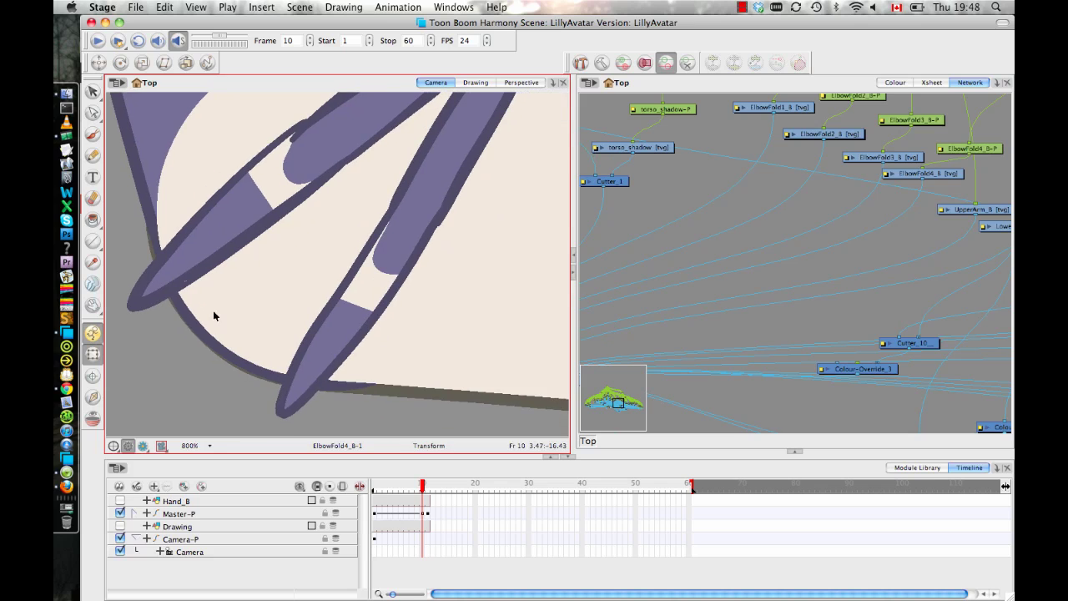
scroll(388, 298, "down", 2)
left_click(496, 254)
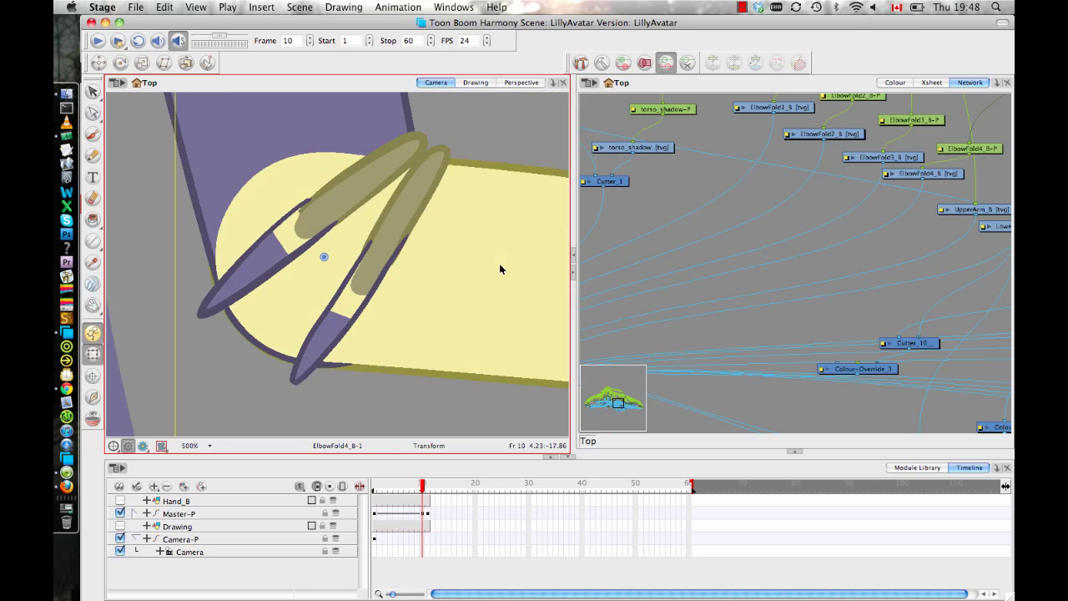
Undo back to the straight arm pose, inspect how the elbow folds sit in it, and restore the bent pose
key("super+z")
key("super+z")
key("super+z")
key("super+z")
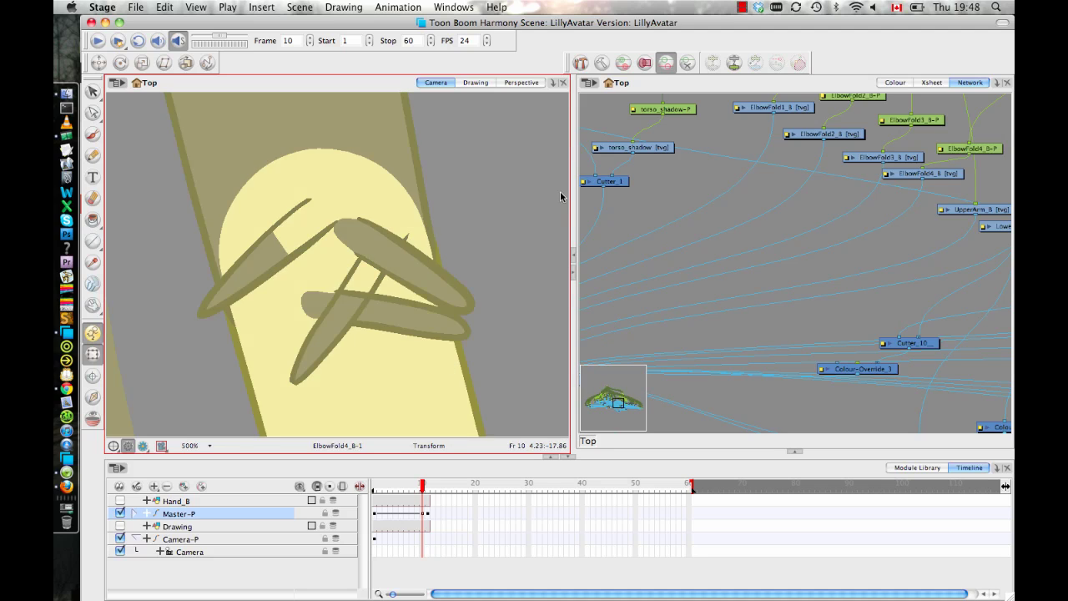
left_click_drag(464, 391, 482, 262)
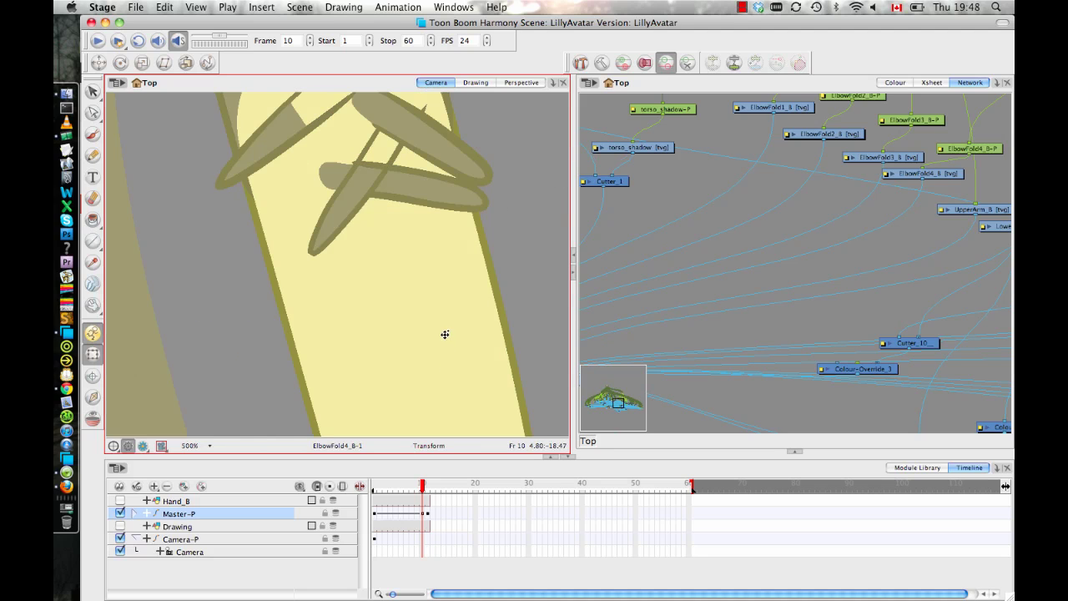
left_click(498, 279)
left_click(455, 385)
scroll(499, 154, "down", 6)
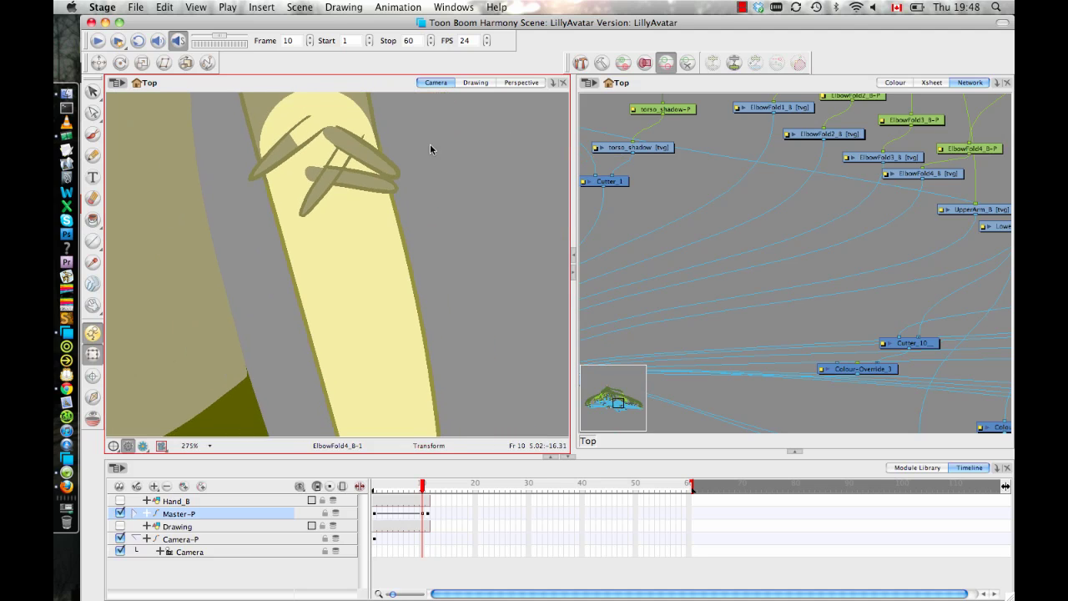
left_click(465, 375)
scroll(442, 393, "down", 4)
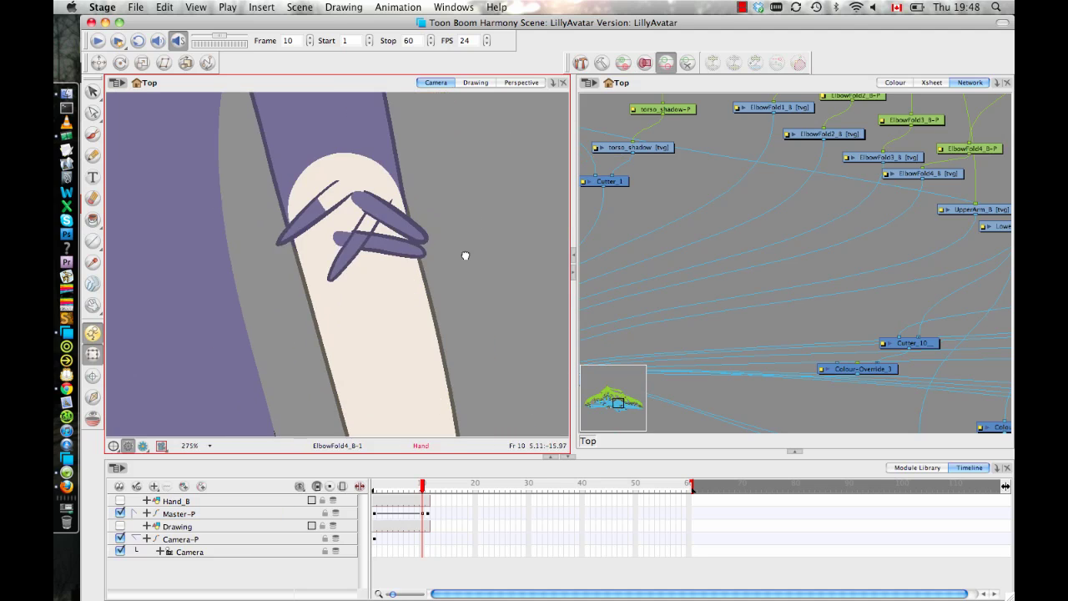
left_click(424, 334)
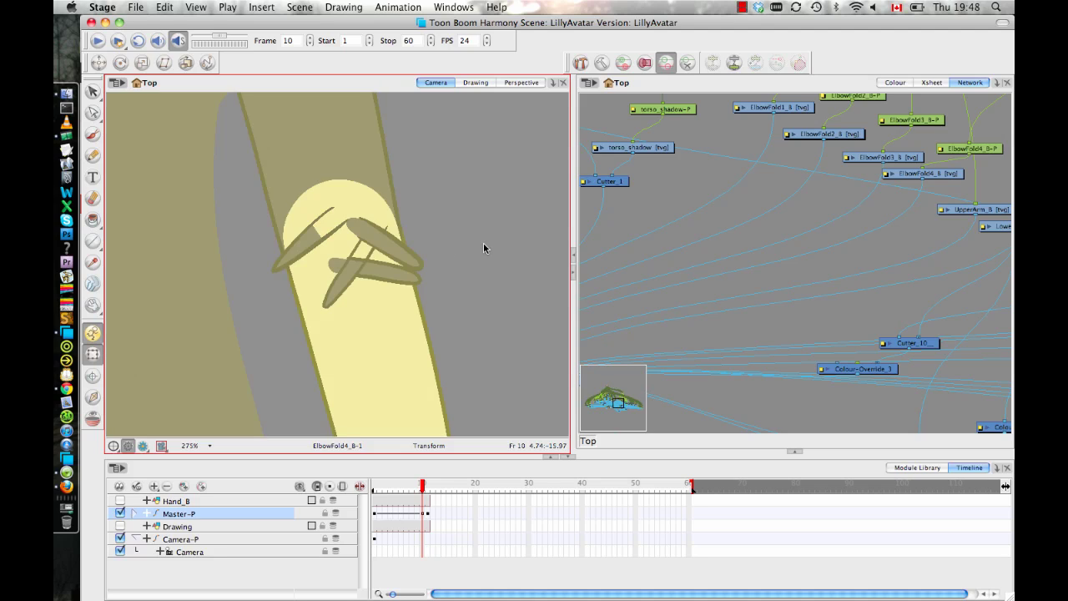
key("super+z")
left_click(513, 261)
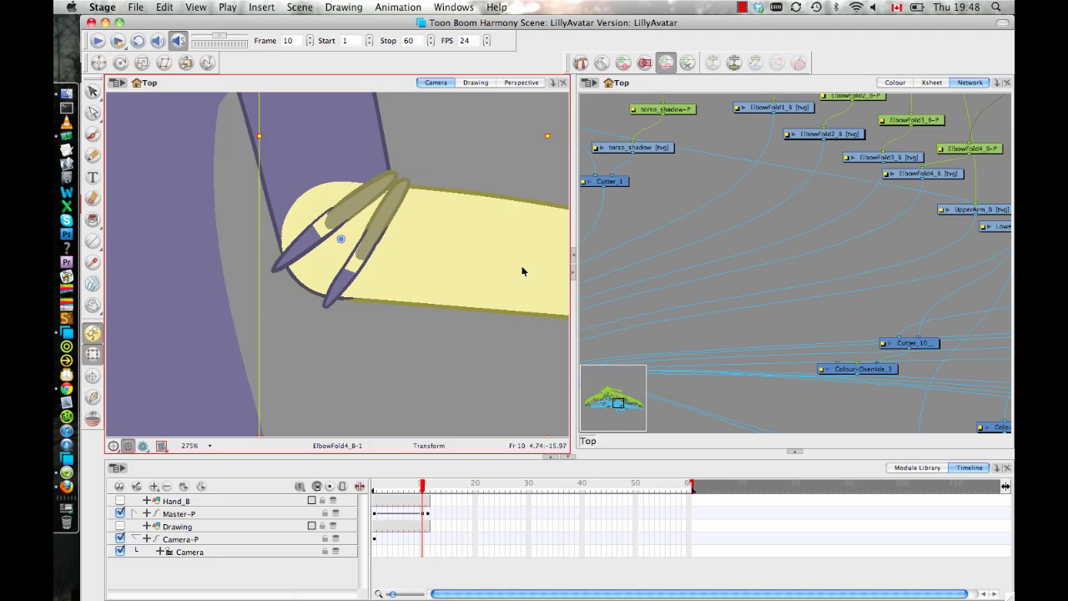
Temporarily delete the LowerArm_B drawing at frame 10 to inspect the upper arm and folds beneath, and restore it
left_click(512, 235)
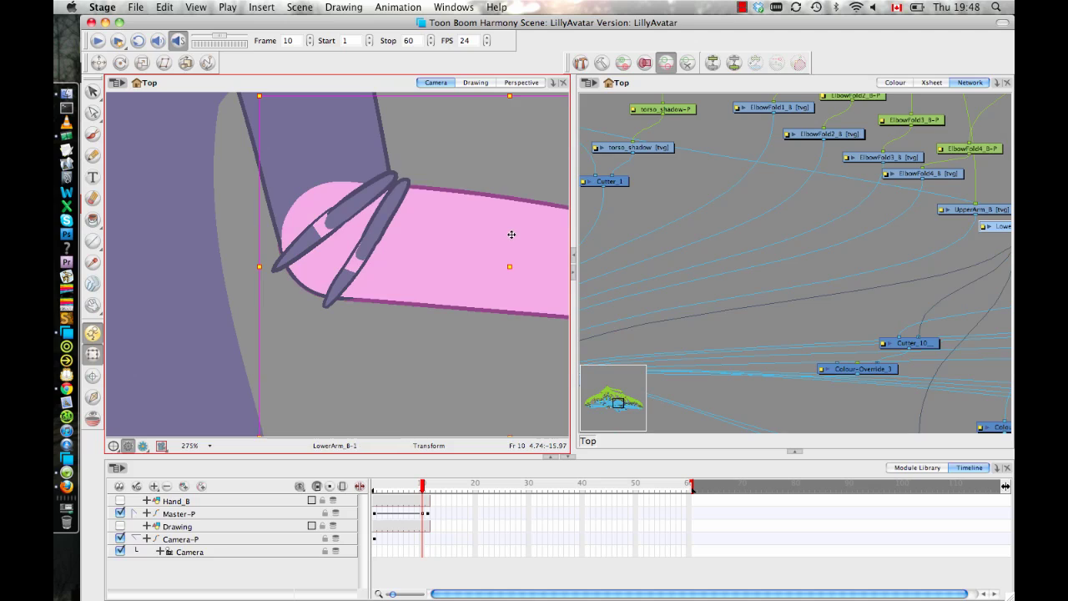
key("Delete")
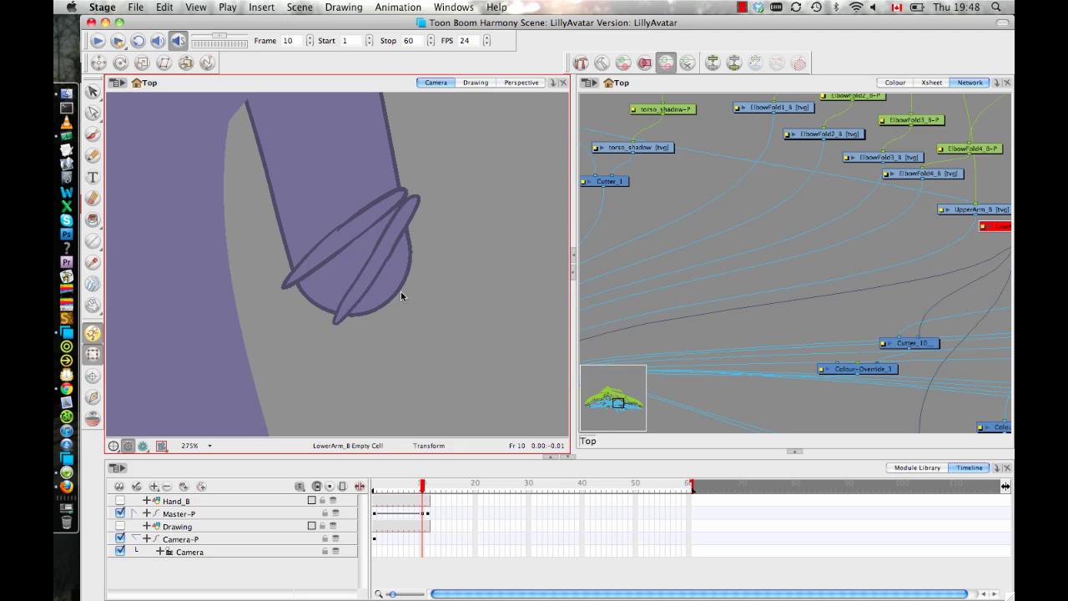
scroll(306, 180, "up", 1)
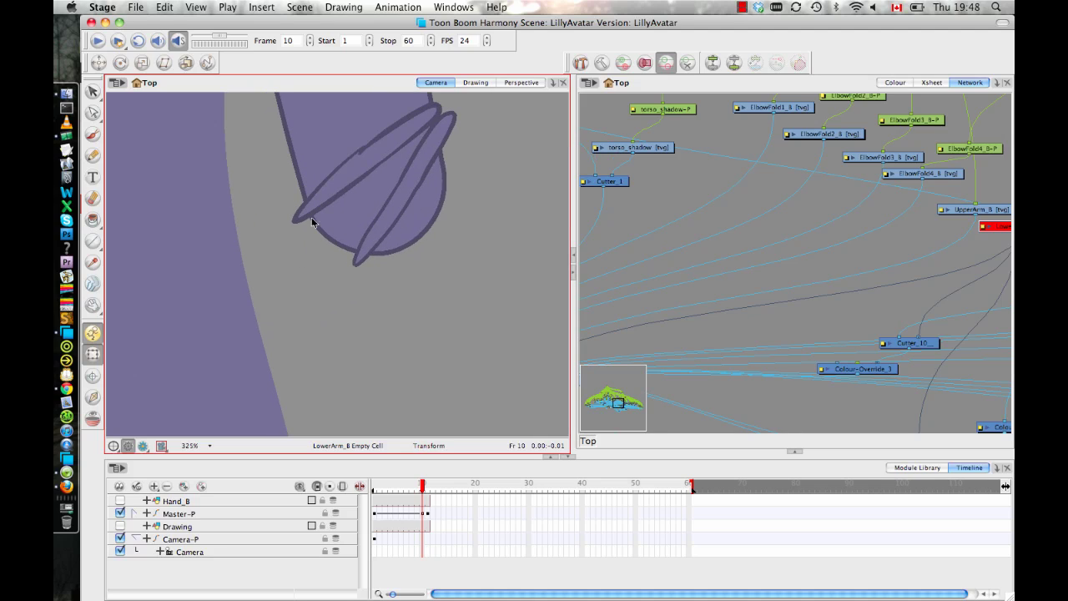
scroll(463, 204, "up", 2)
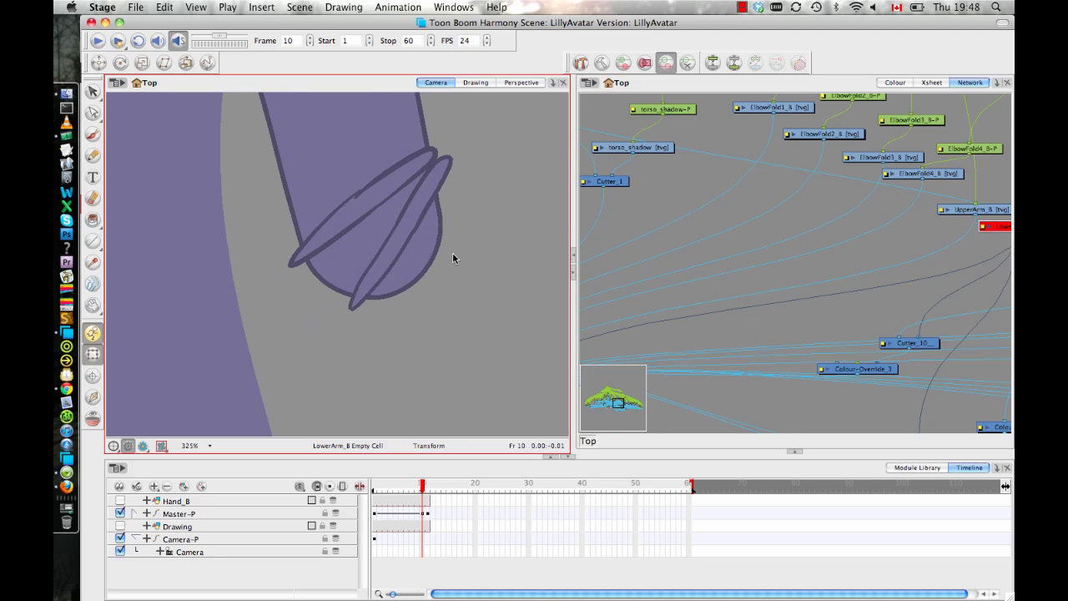
key("ctrl+z")
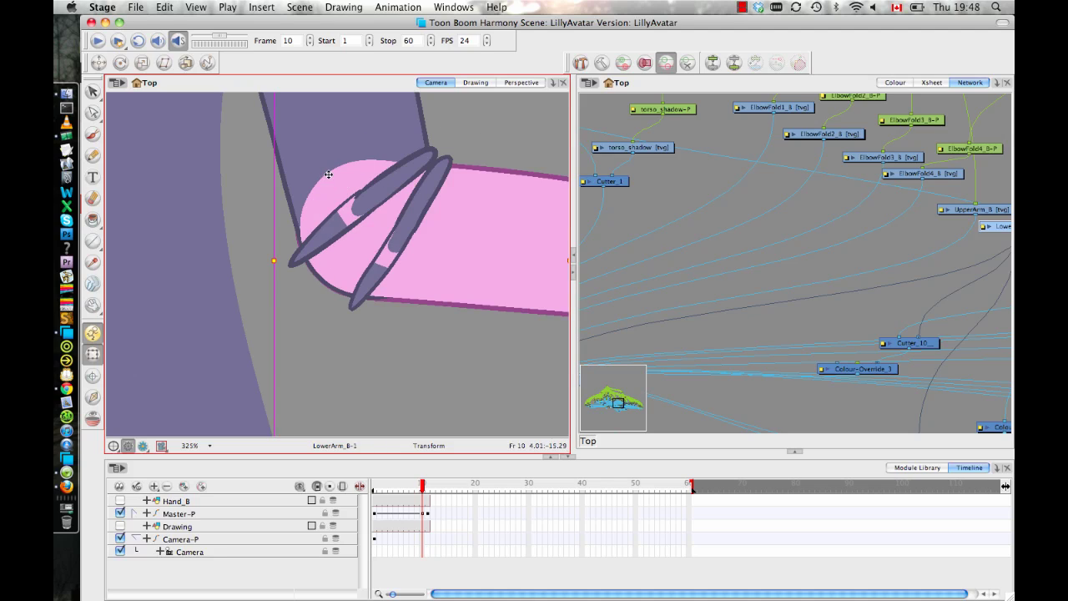
Deselect the lower arm and undo the earlier change that hid its sleeve
left_click(344, 386)
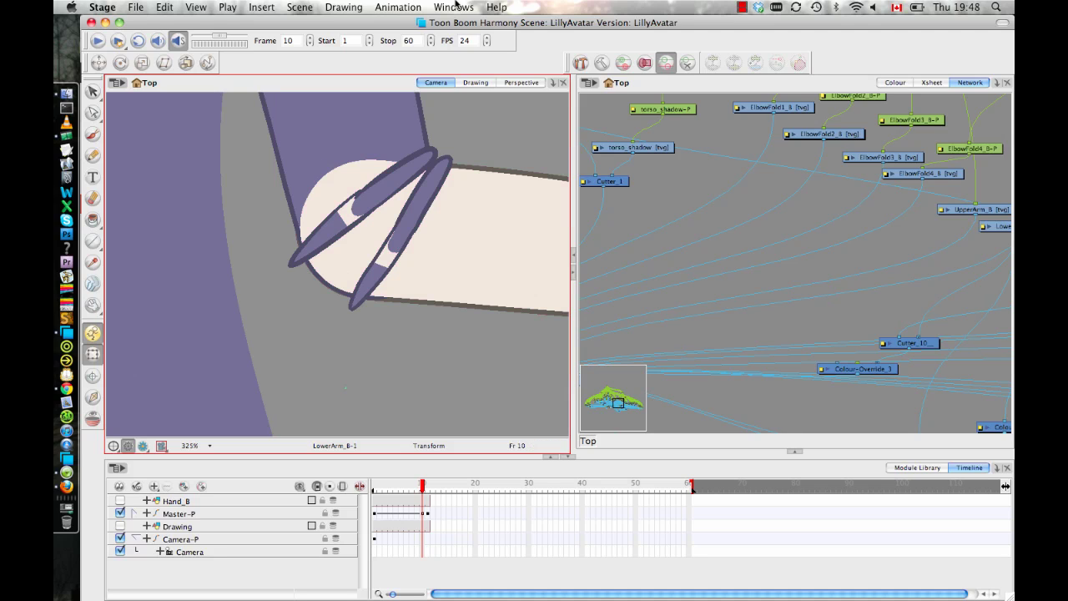
scroll(458, 322, "right", 3)
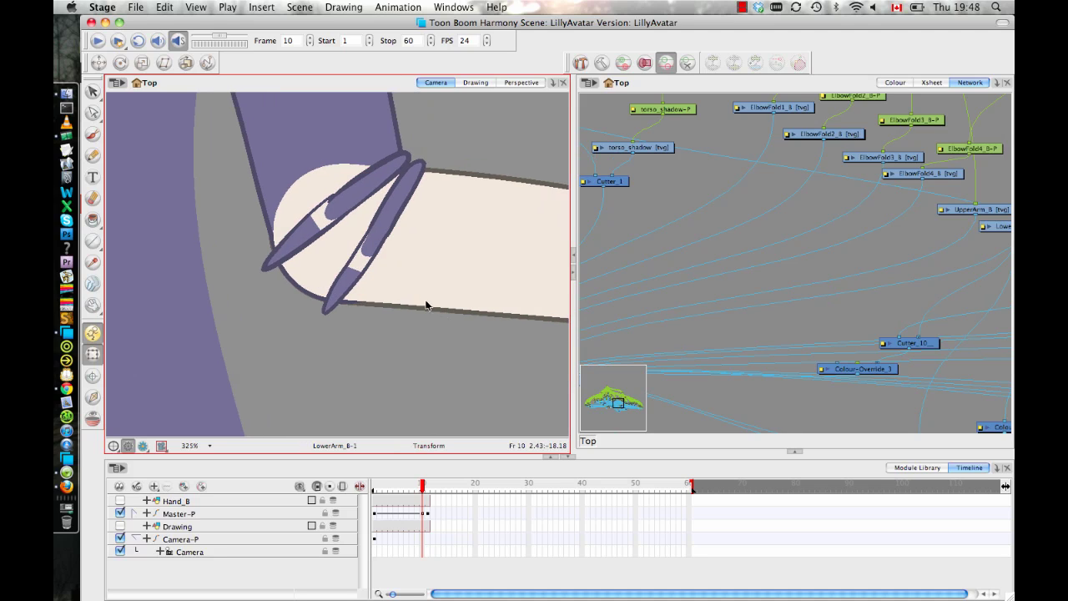
left_click_drag(527, 176, 411, 218)
scroll(476, 292, "down", 5)
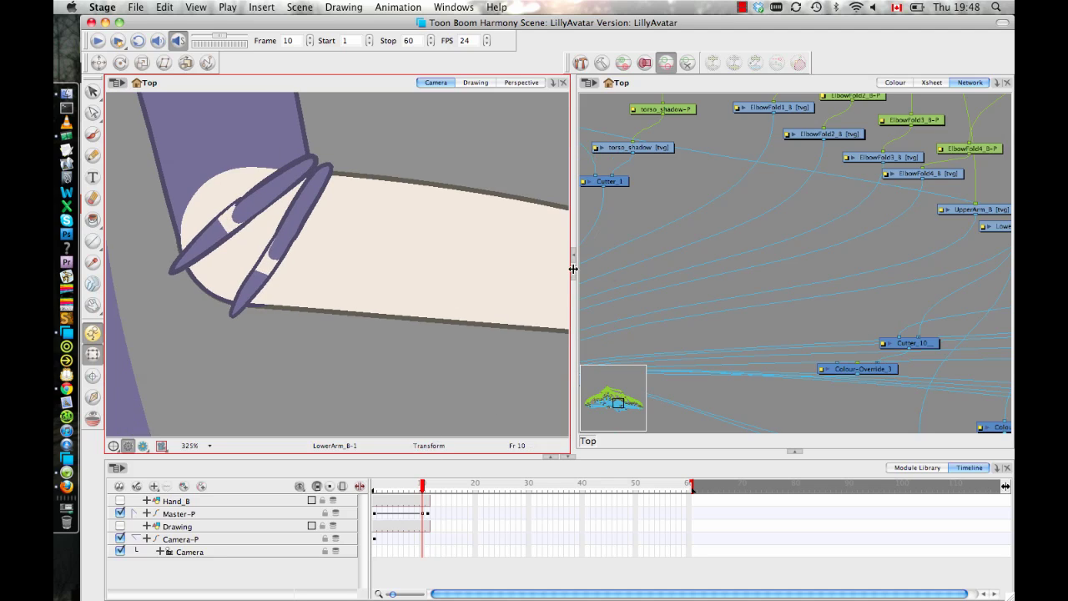
left_click_drag(920, 265, 917, 243)
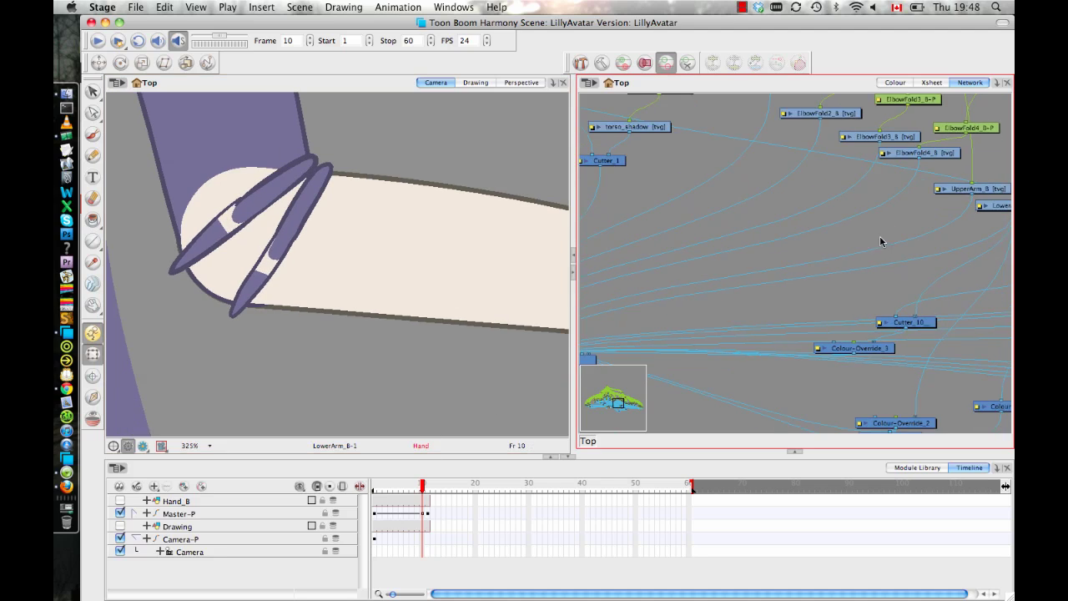
key("super+z")
left_click(402, 276)
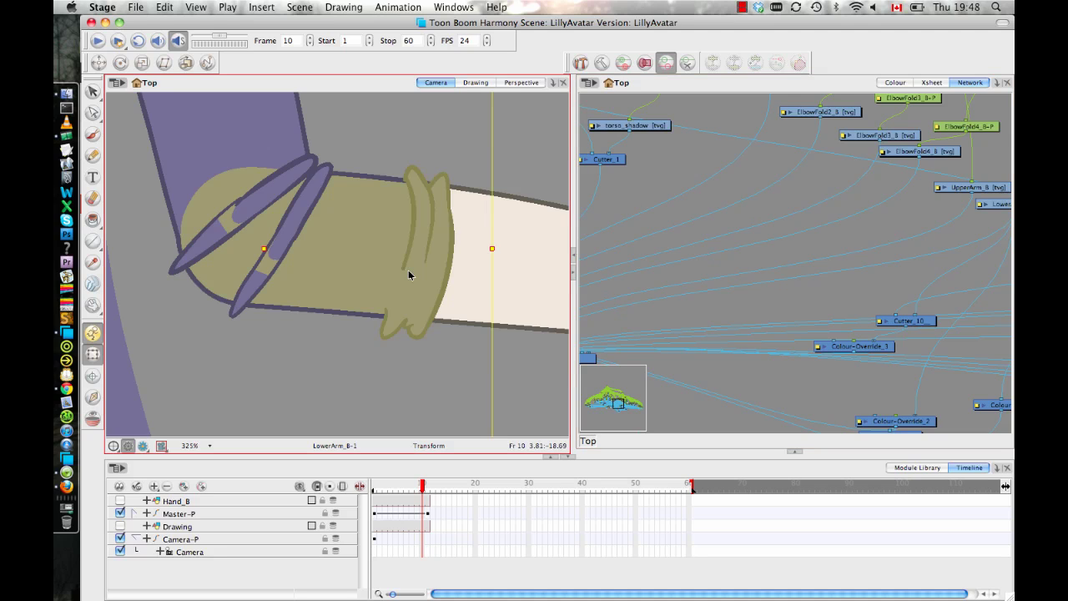
View the LowerArm_B drawing in isolation, and open the LowerArm_Sleeve_B drawing the same way
left_click(474, 83)
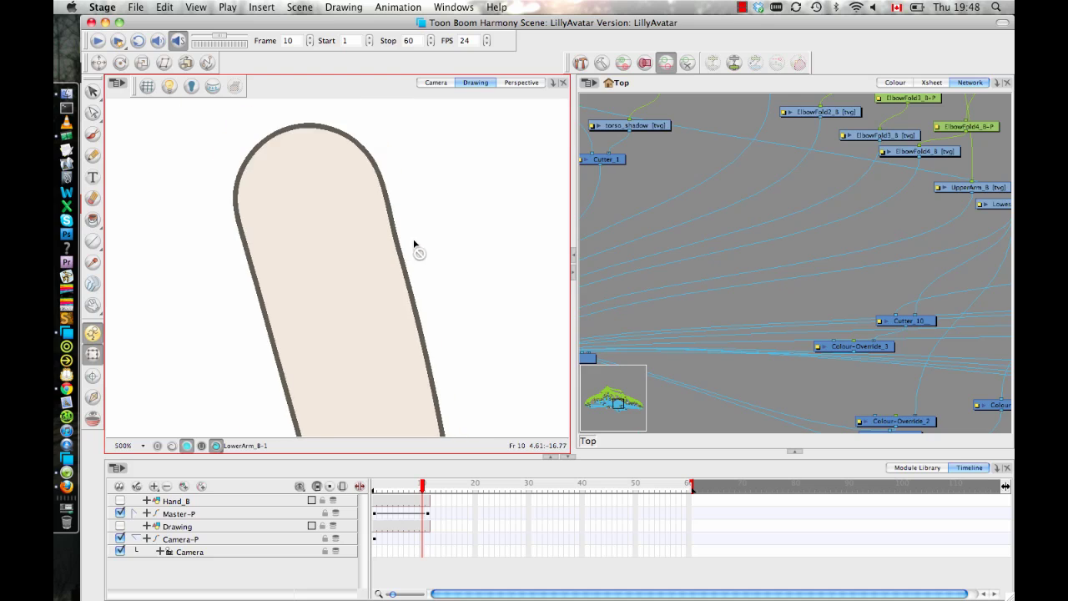
left_click(437, 84)
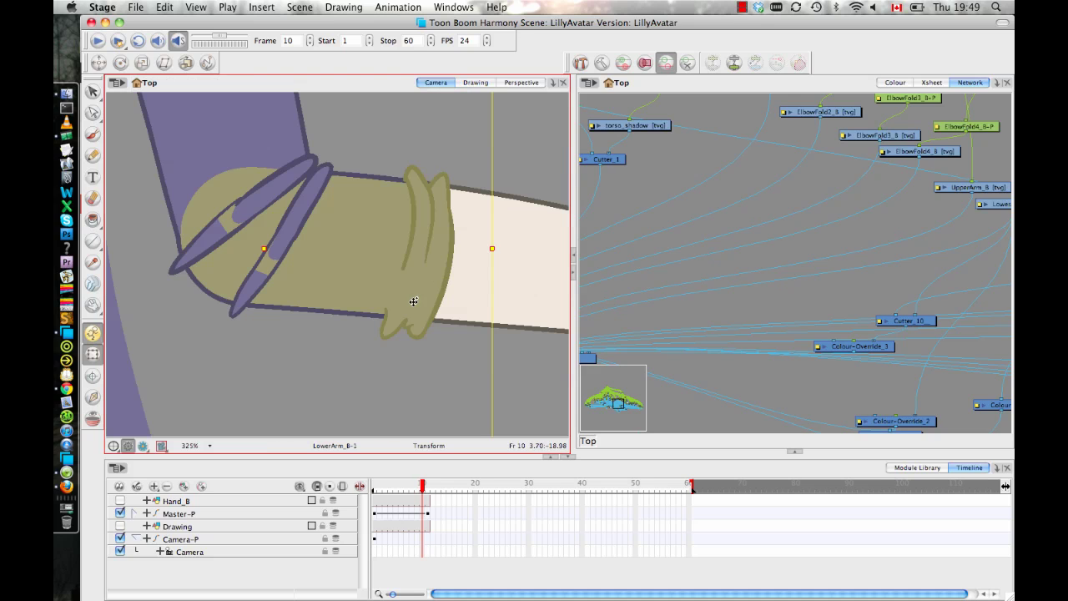
left_click(386, 236)
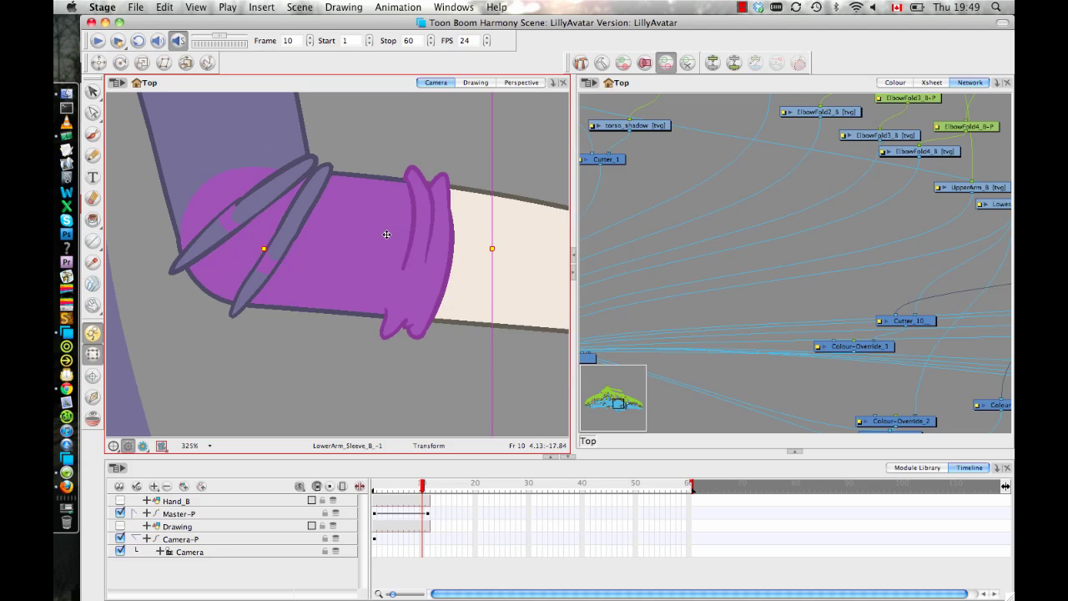
left_click(475, 82)
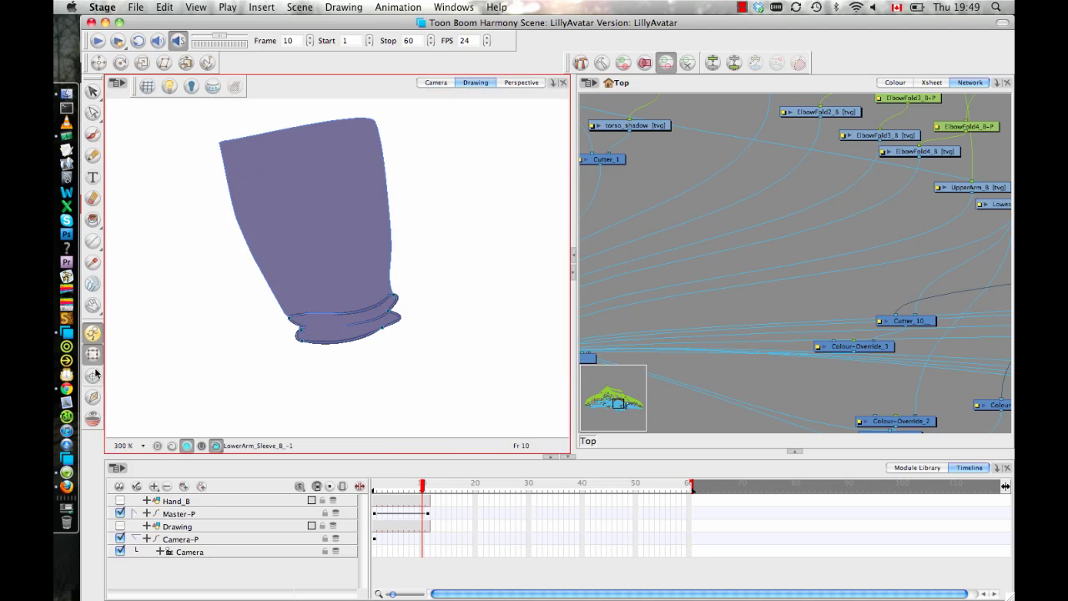
Display only the line art layer of the sleeve drawing and examine the cuff's outline up close
left_click(217, 446)
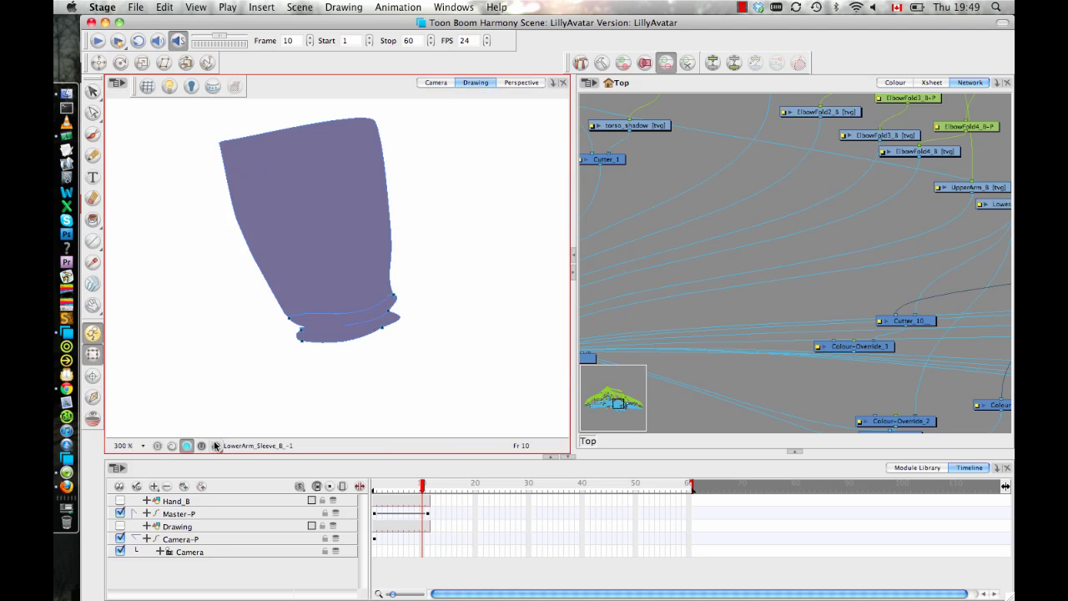
left_click(171, 446)
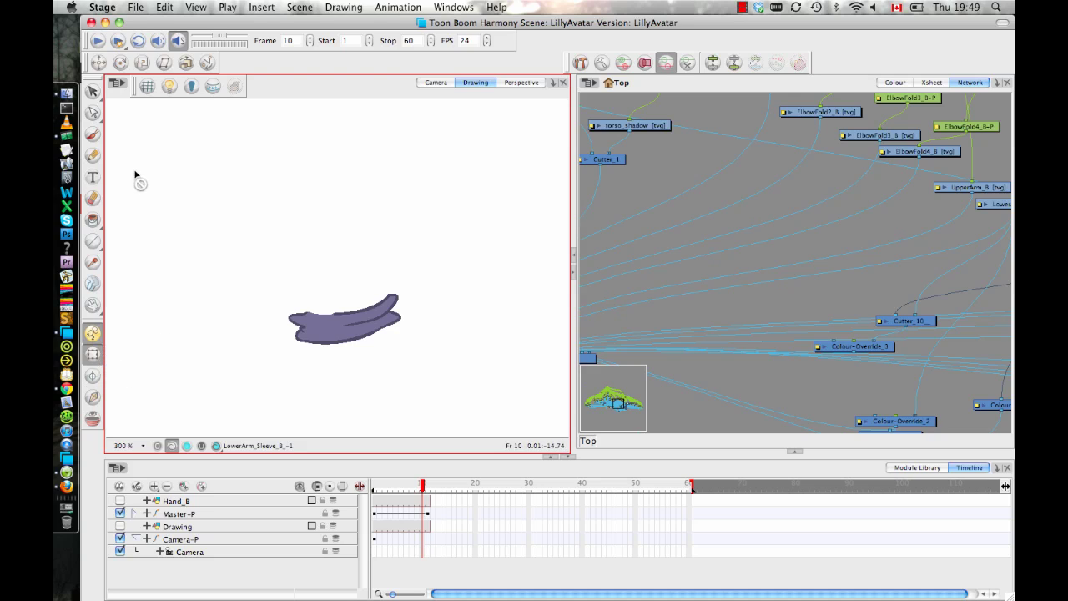
left_click_drag(413, 377, 376, 327)
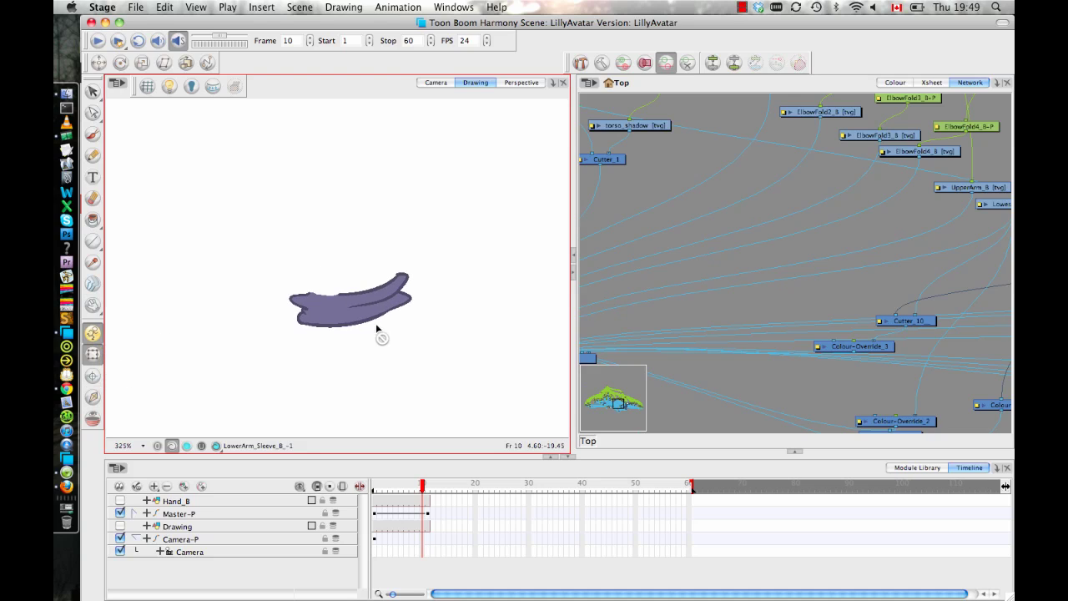
key("2")
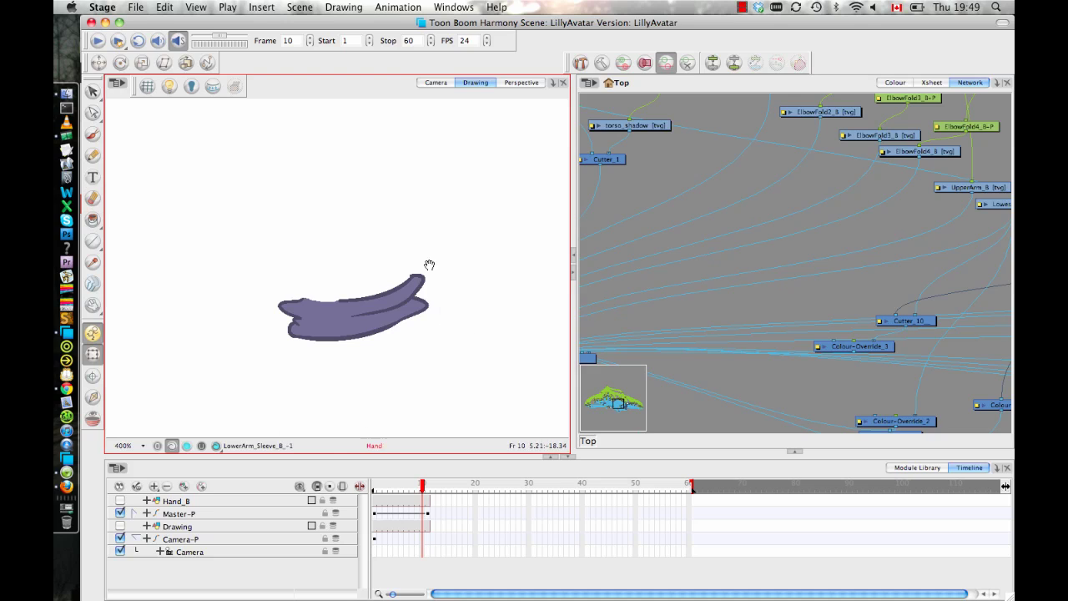
left_click_drag(429, 265, 415, 202)
key("2")
key("2")
key("2")
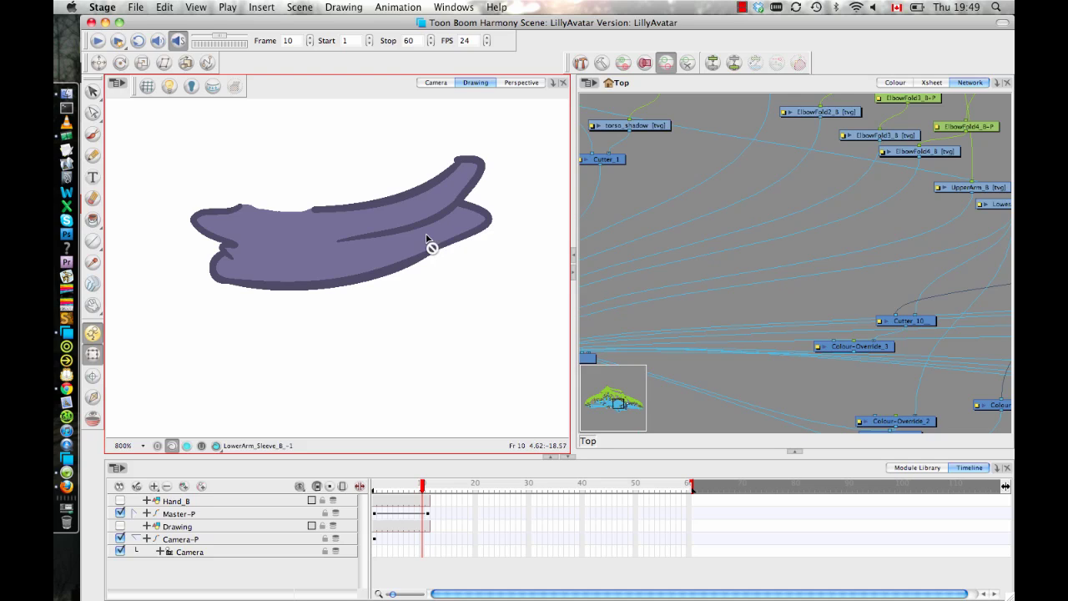
Switch the sleeve drawing to its colour art layer and examine the fill from the cuff to the upper edge
left_click(186, 447)
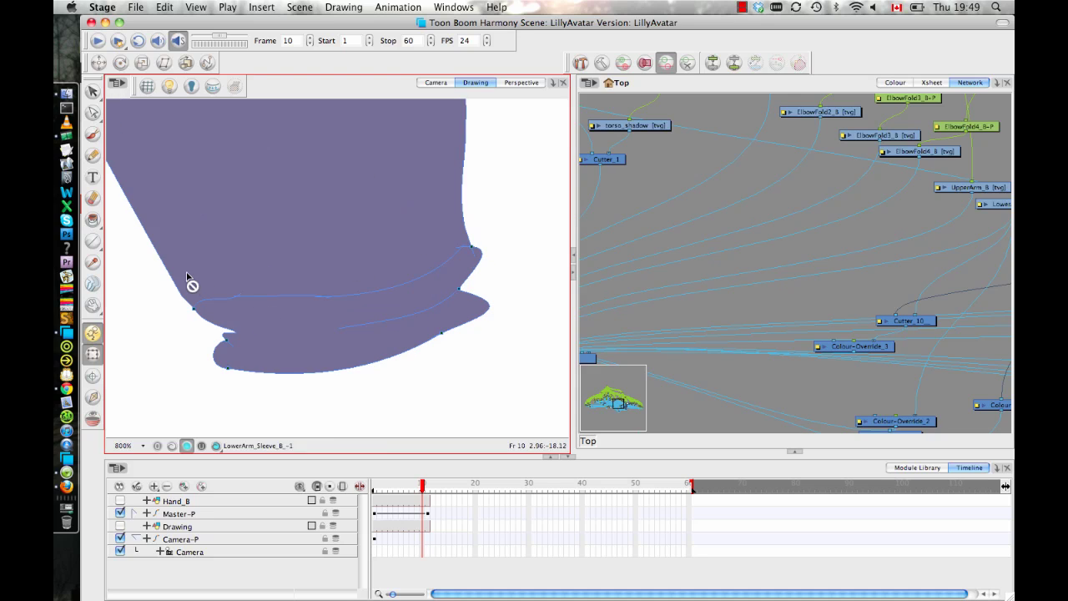
left_click_drag(324, 185, 355, 241)
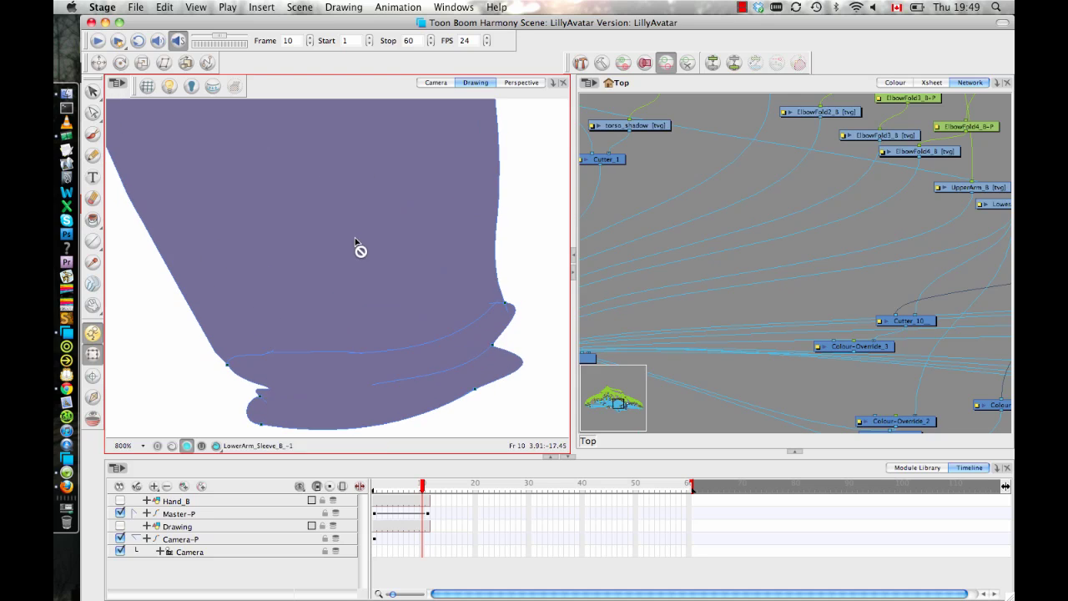
key("1")
key("1")
key("1")
left_click_drag(280, 238, 303, 386)
key("1")
left_click_drag(321, 298, 265, 168)
left_click_drag(268, 241, 290, 309)
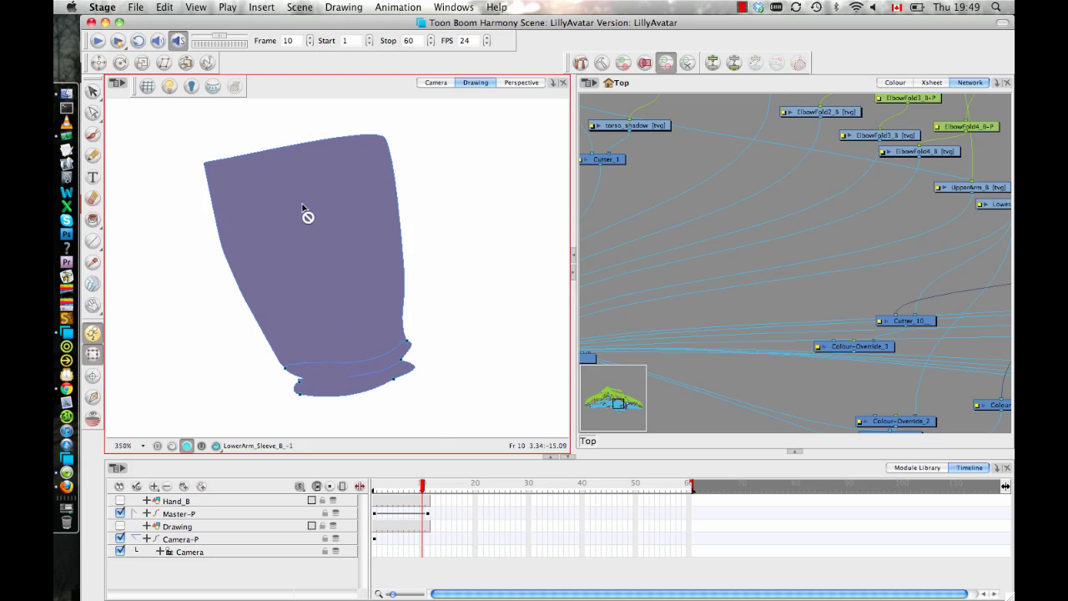
left_click_drag(311, 214, 337, 277)
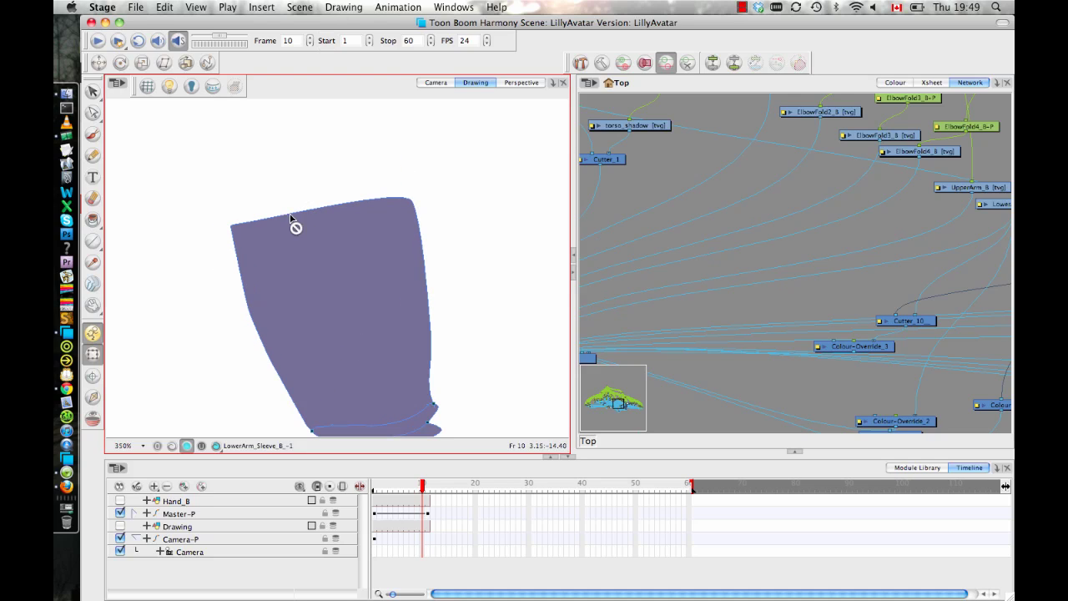
Return to the scene's camera view and examine how the sleeve covers the forearm and meets the elbow folds
left_click(436, 83)
left_click_drag(390, 207, 369, 222)
key("2")
key("2")
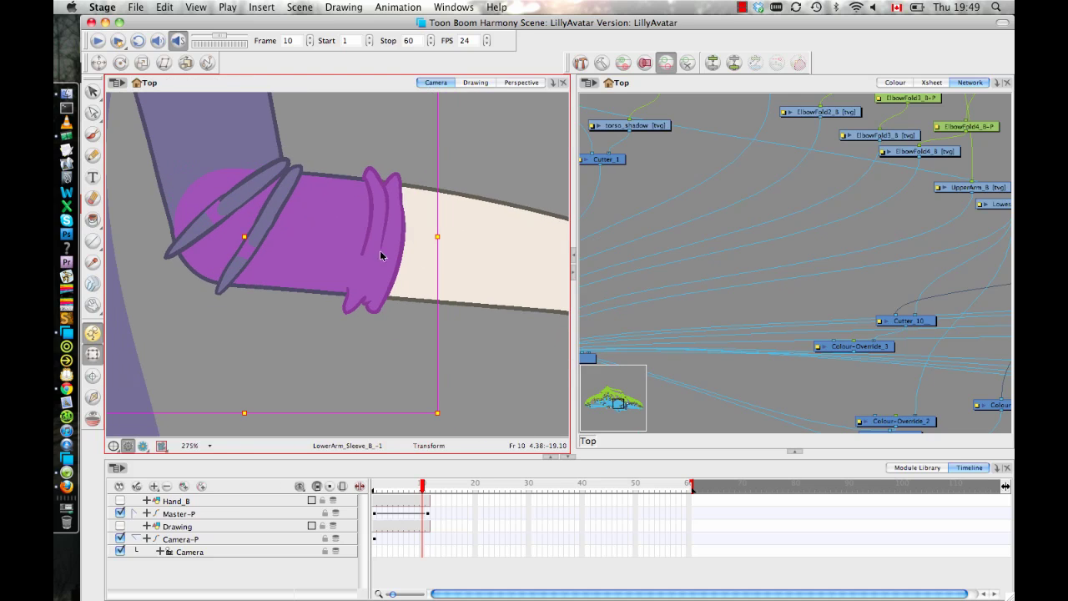
left_click_drag(370, 271, 348, 278)
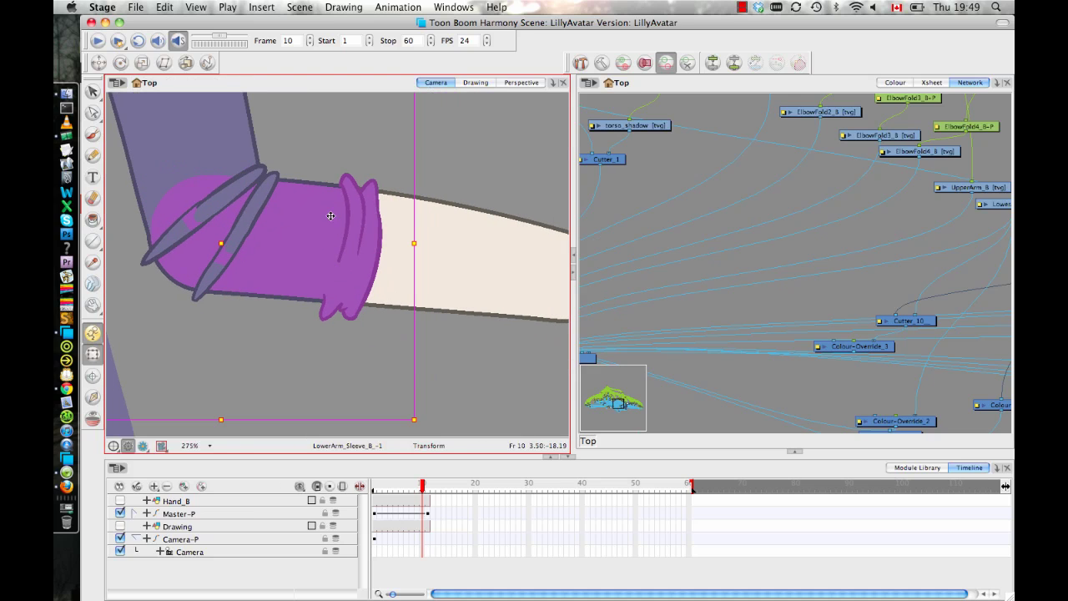
key("2")
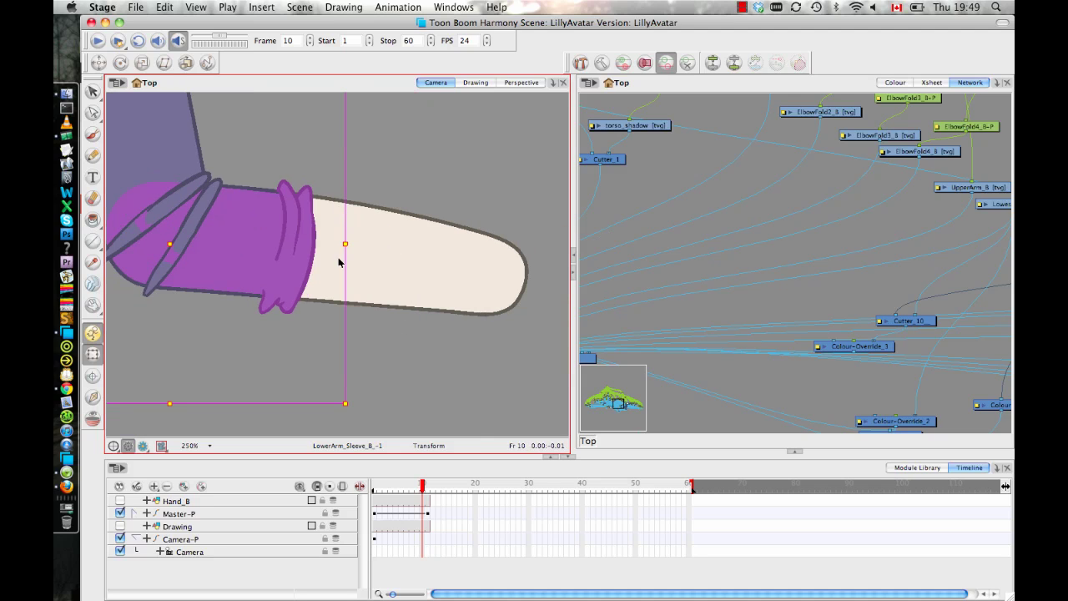
Slide the sleeve down the forearm towards the wrist and squash it slightly to match the arm's width
left_click_drag(249, 234, 435, 261)
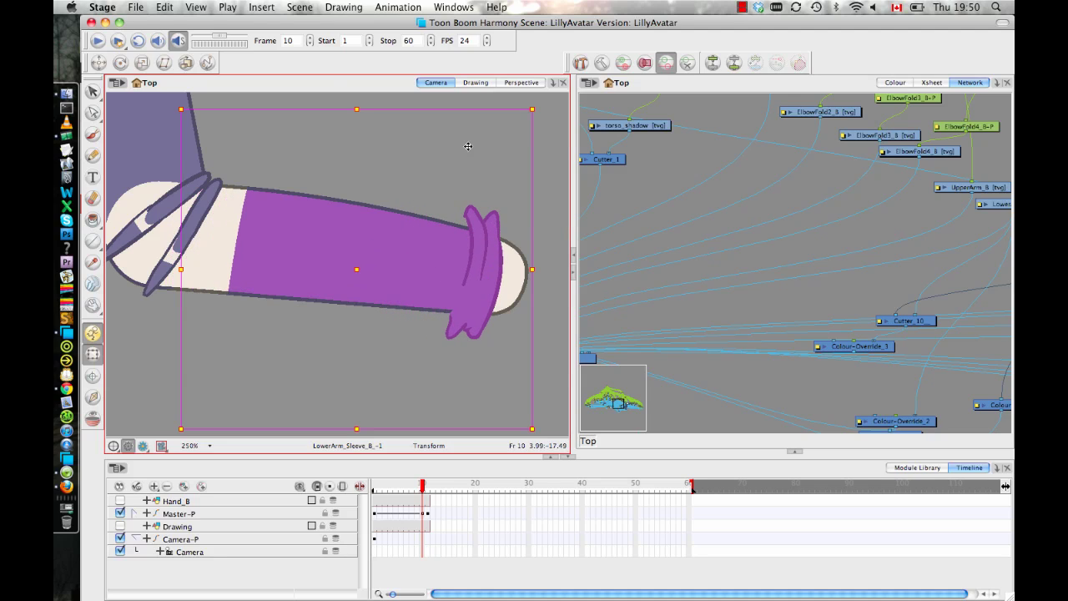
left_click(356, 110)
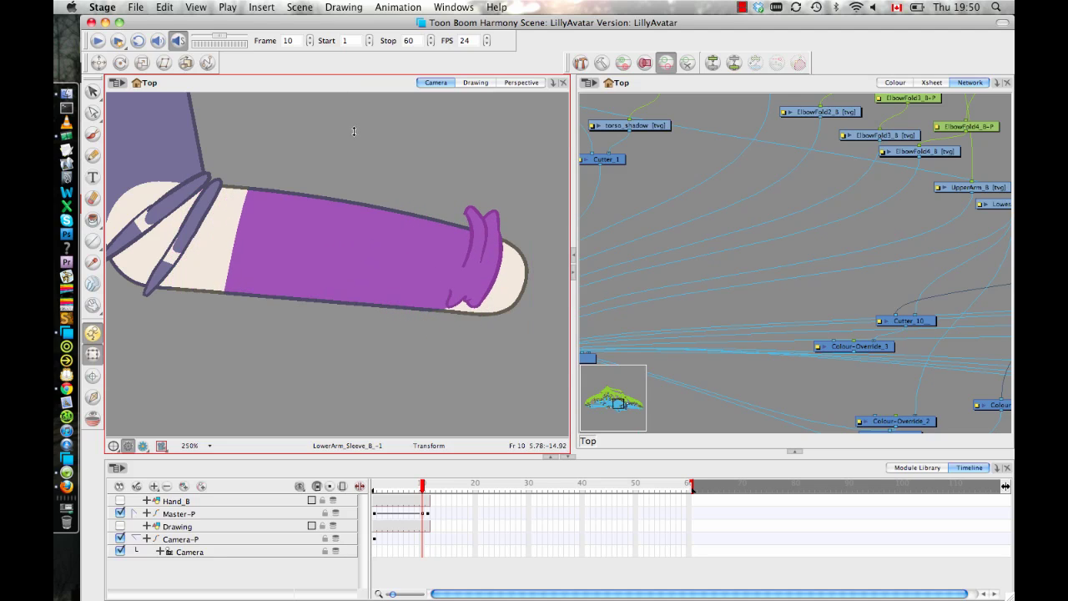
left_click(472, 266)
mouse_move(472, 266)
left_mouse_down()
mouse_move(488, 266)
mouse_move(472, 279)
left_mouse_up()
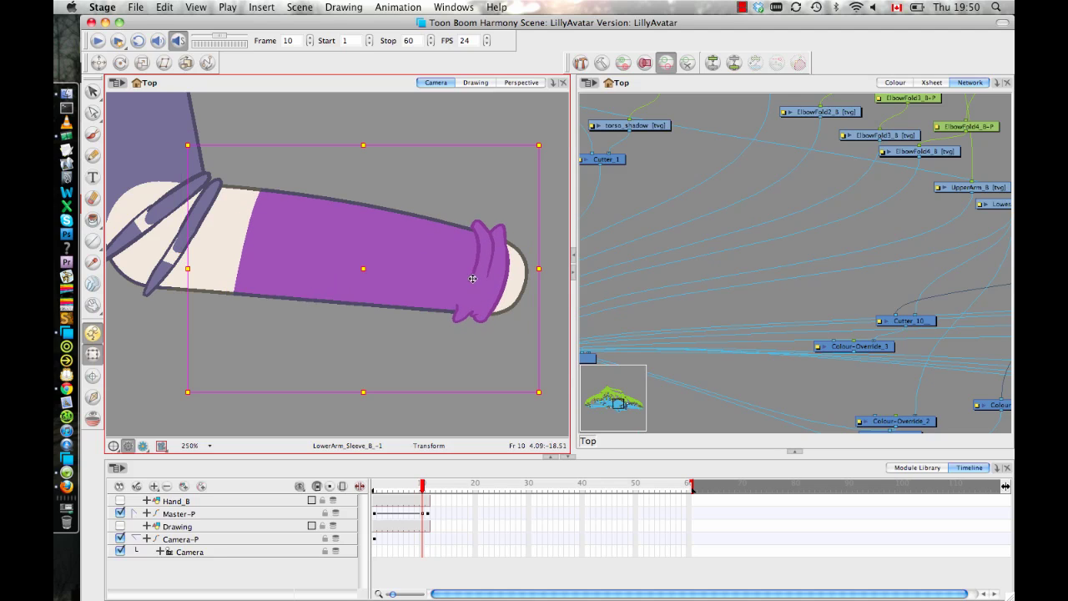
Reshape the LowerArm_Sleeve_B drawing's contour with the Contour Editor, extending the fill's upper end further up the arm
left_click(480, 82)
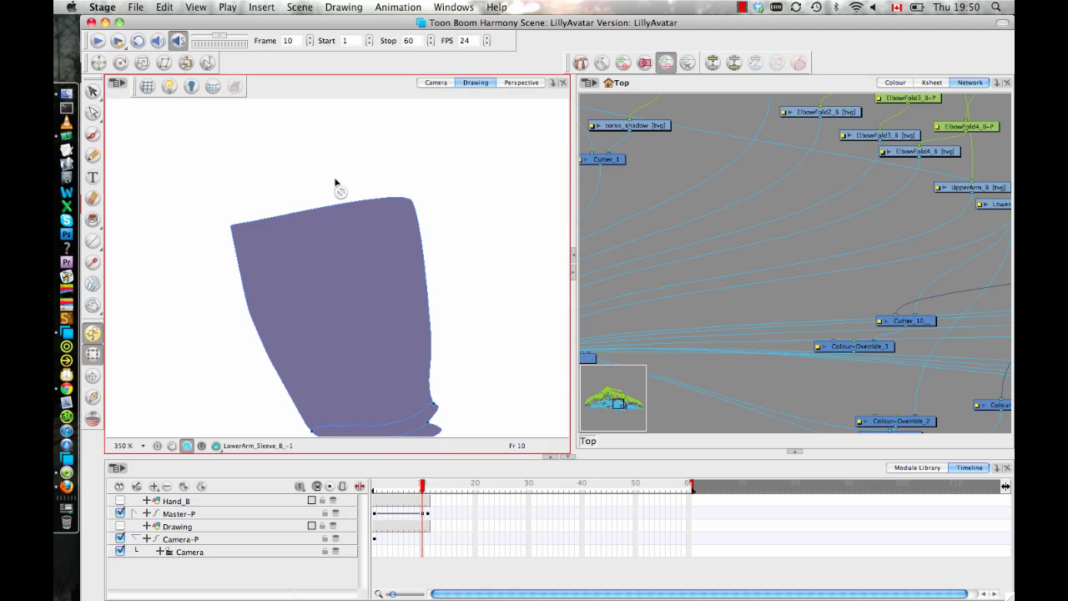
left_click(92, 112)
mouse_move(465, 209)
left_mouse_down()
mouse_move(454, 163)
mouse_move(444, 231)
mouse_move(438, 143)
left_mouse_up()
left_click_drag(418, 198, 376, 67)
left_click_drag(412, 112, 460, 265)
mouse_move(455, 185)
left_mouse_down()
mouse_move(440, 258)
mouse_move(456, 214)
left_mouse_up()
left_click_drag(367, 186, 413, 137)
left_click_drag(296, 150, 304, 159)
left_click_drag(295, 197, 263, 210)
Check the bent elbow in the scene, and pull the sleeve fill's upper corner further out to cover the remaining gap
left_click(435, 83)
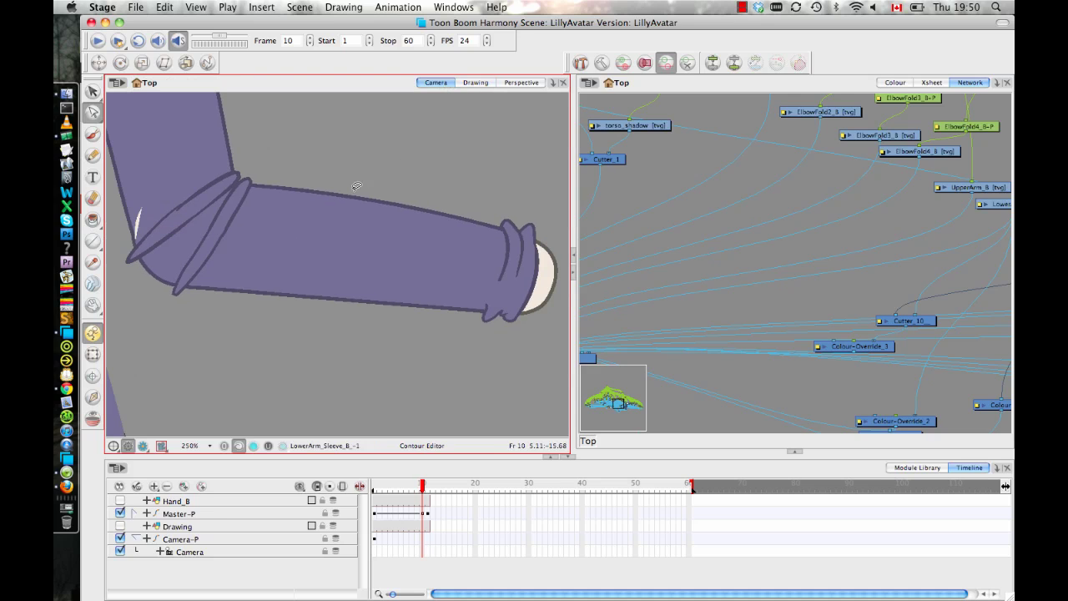
left_click(475, 82)
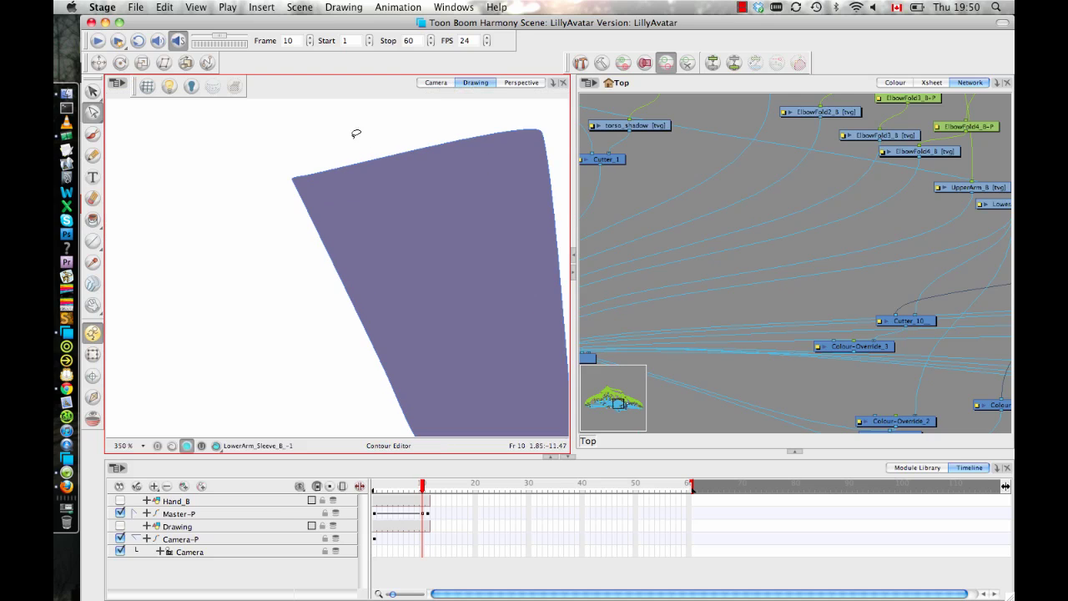
left_click_drag(299, 186, 246, 168)
mouse_move(543, 123)
left_mouse_down()
mouse_move(447, 171)
mouse_move(434, 213)
mouse_move(448, 119)
left_mouse_up()
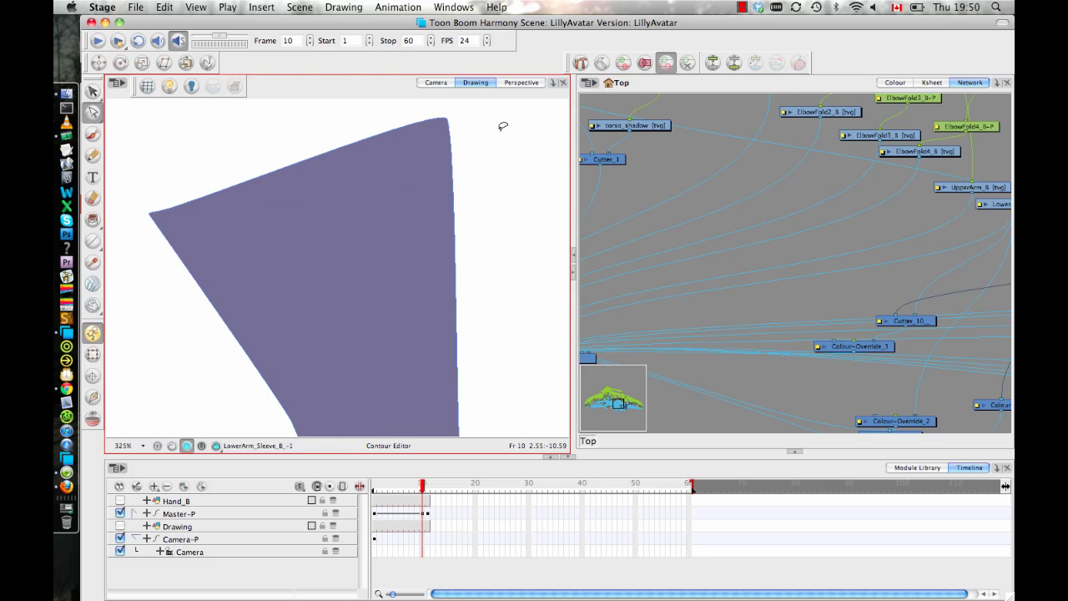
Return to the camera view and examine how the extended sleeve covers the elbow and forearm
left_click(435, 82)
left_click_drag(276, 217, 312, 222)
key("1")
key("1")
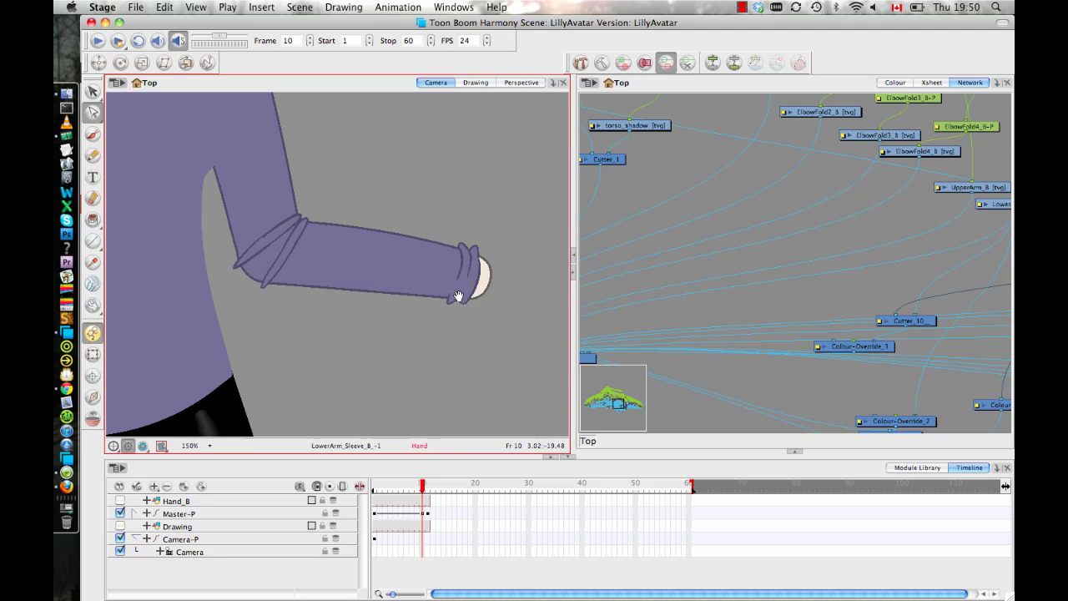
left_click_drag(460, 295, 414, 269)
key("2")
key("2")
key("2")
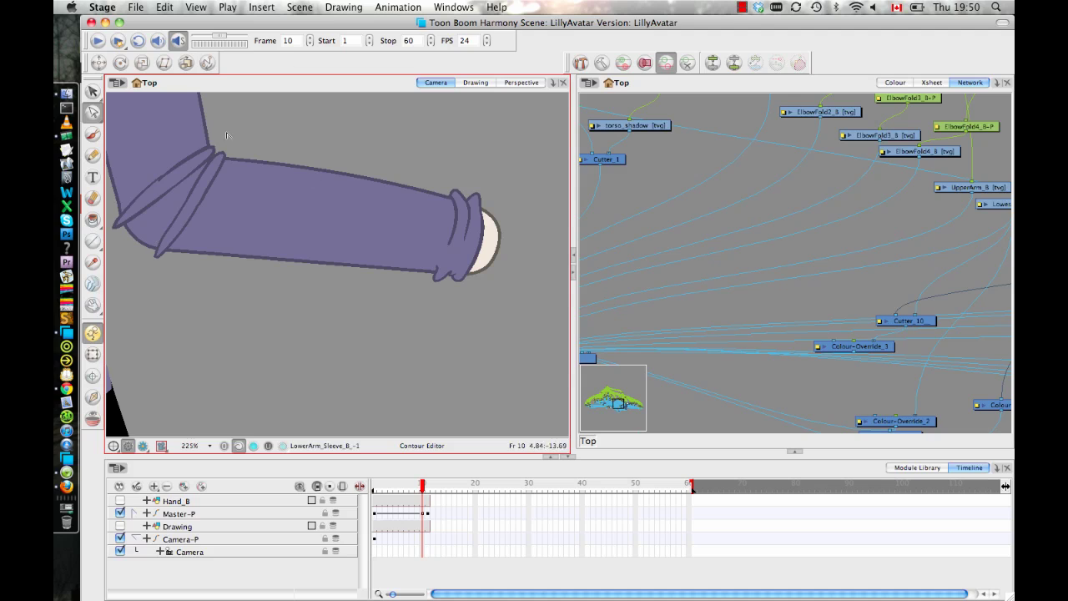
Select the sleeve with the Transform tool, adjust its size and slide it up the forearm until the cuff sits against the elbow folds
left_click(92, 354)
left_click(218, 253)
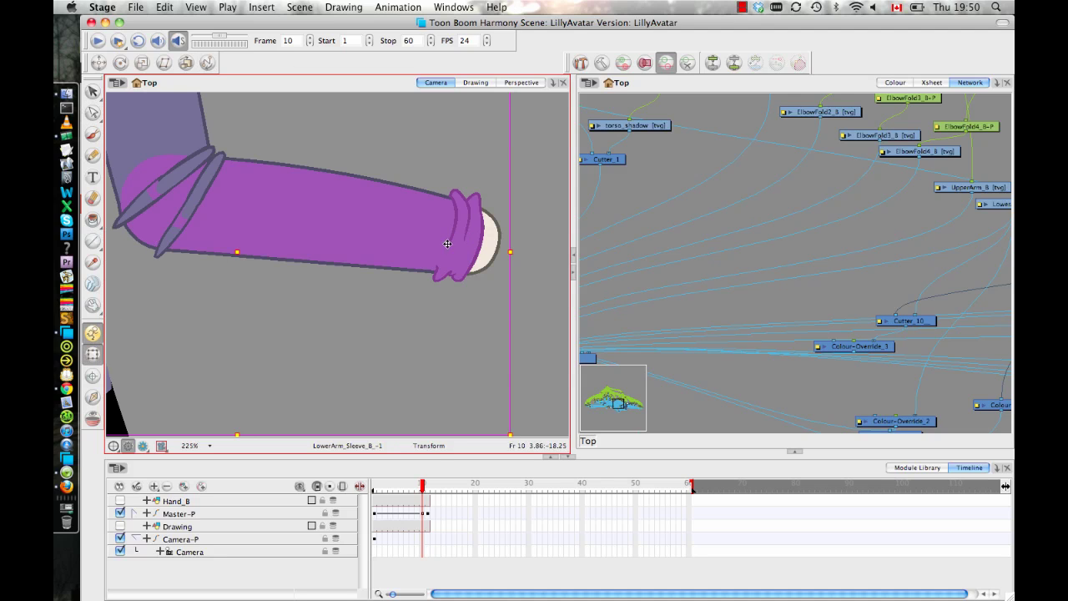
left_click_drag(431, 247, 488, 272)
key("1")
key("1")
key("1")
key("1")
left_click(399, 344)
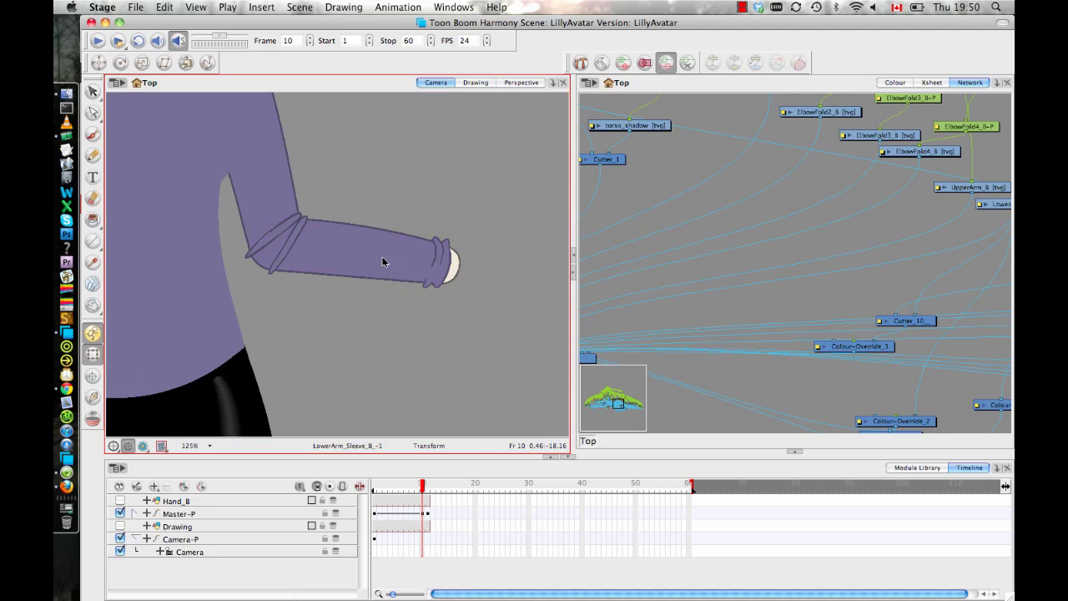
left_click(384, 263)
mouse_move(398, 263)
left_mouse_down()
mouse_move(271, 259)
mouse_move(279, 248)
mouse_move(296, 262)
mouse_move(390, 272)
mouse_move(429, 259)
left_mouse_up()
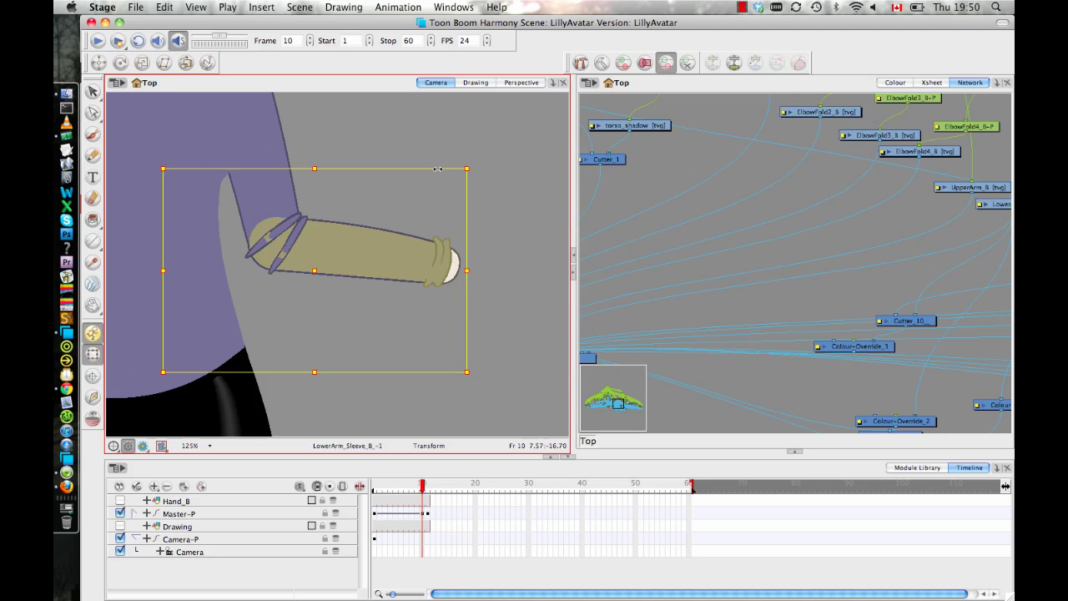
left_click_drag(468, 171, 449, 187)
left_click_drag(427, 251, 315, 241)
left_click(402, 192)
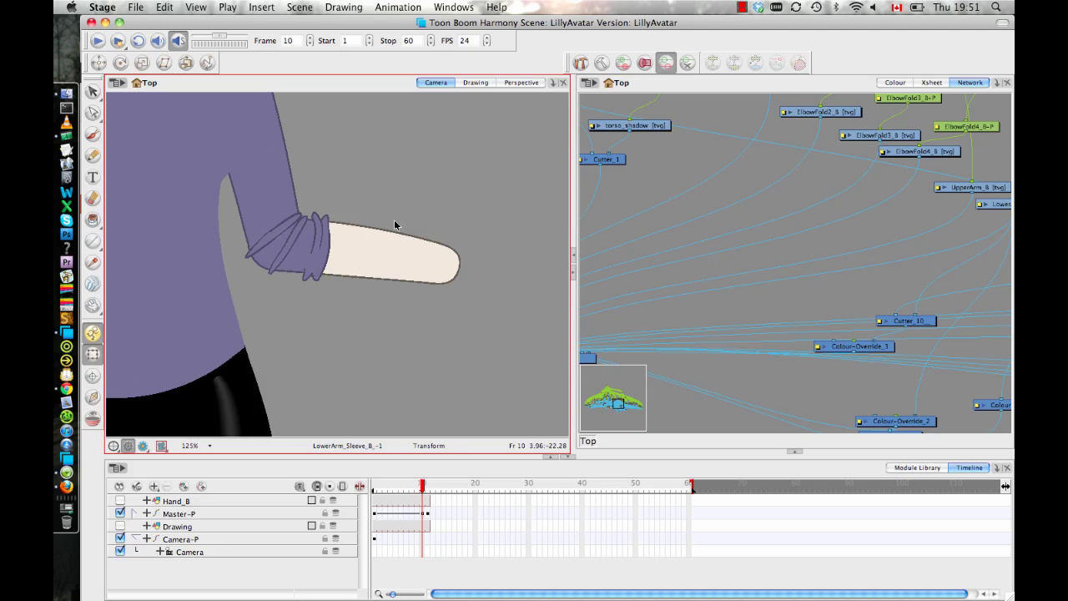
Delete the Master-P keyframe at frame 10
left_click(425, 514)
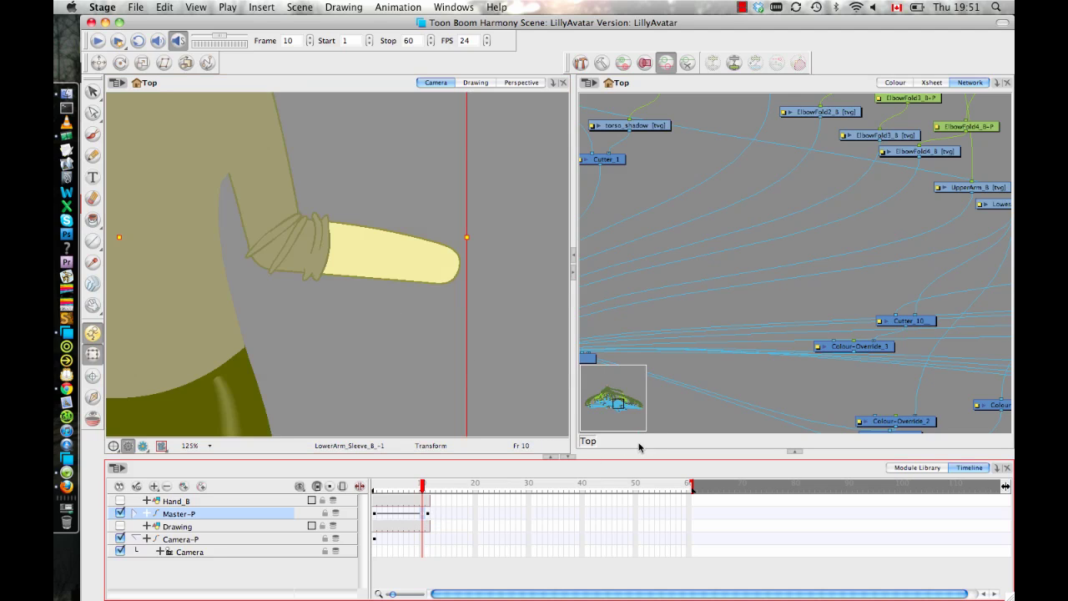
key("F7")
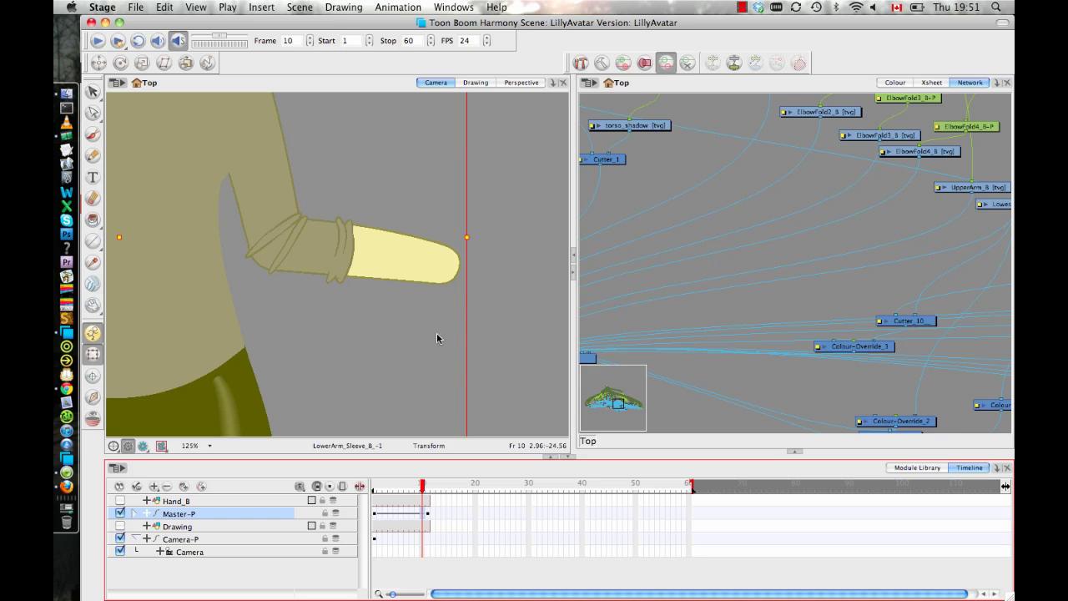
left_click(345, 310)
key("2")
left_click_drag(345, 310, 449, 446)
Go to frame 1 and examine up close how the straight arm's sleeve cuff meets the forearm's outline
left_click_drag(425, 485, 365, 461)
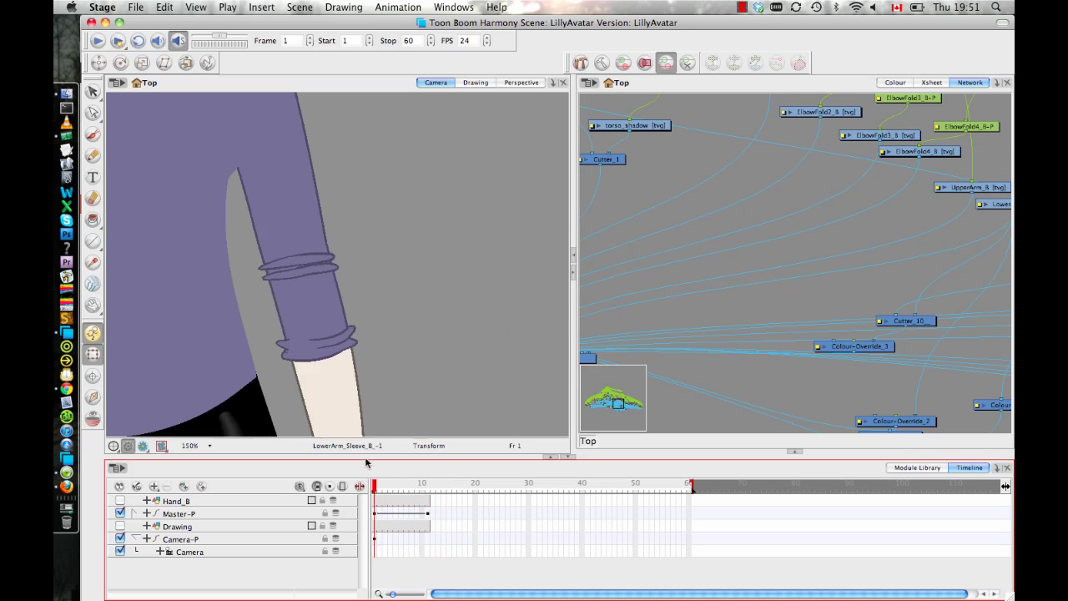
left_click_drag(432, 267, 462, 238)
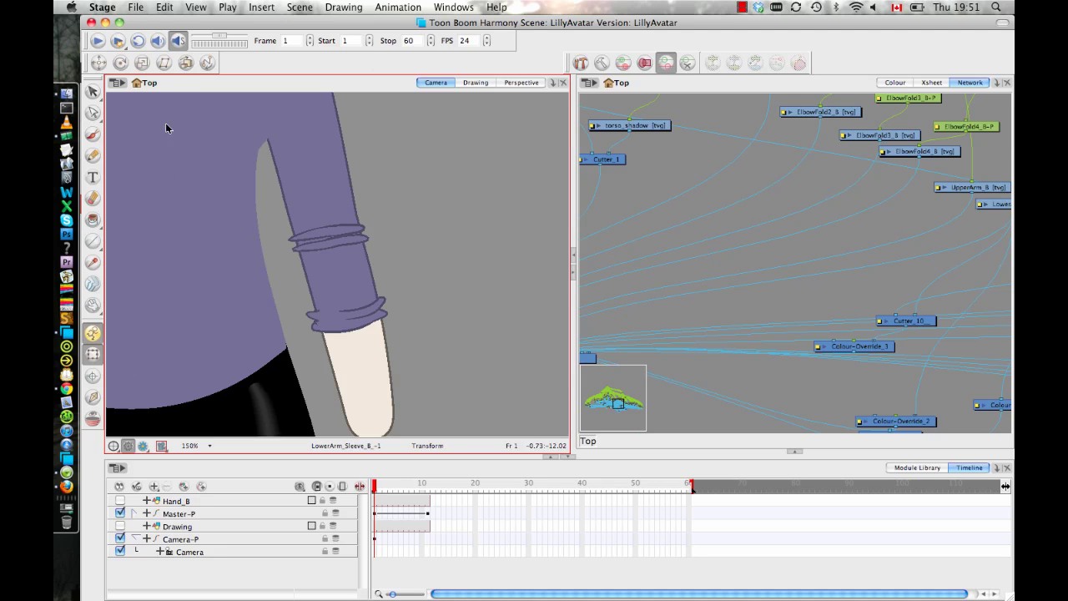
scroll(447, 224, "up", 2)
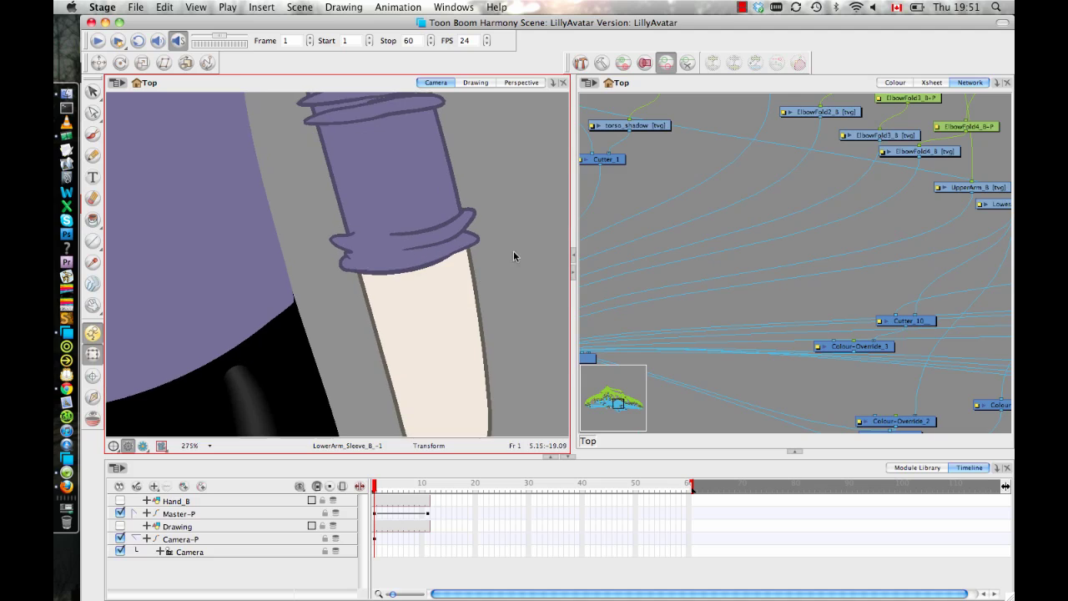
scroll(513, 256, "up", 4)
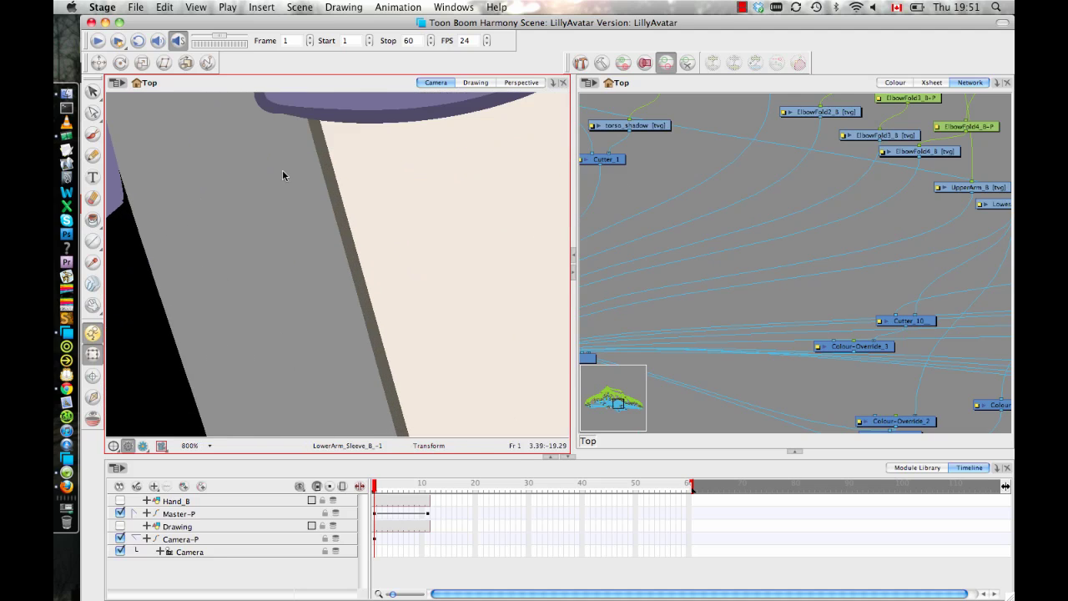
scroll(284, 180, "up", 5)
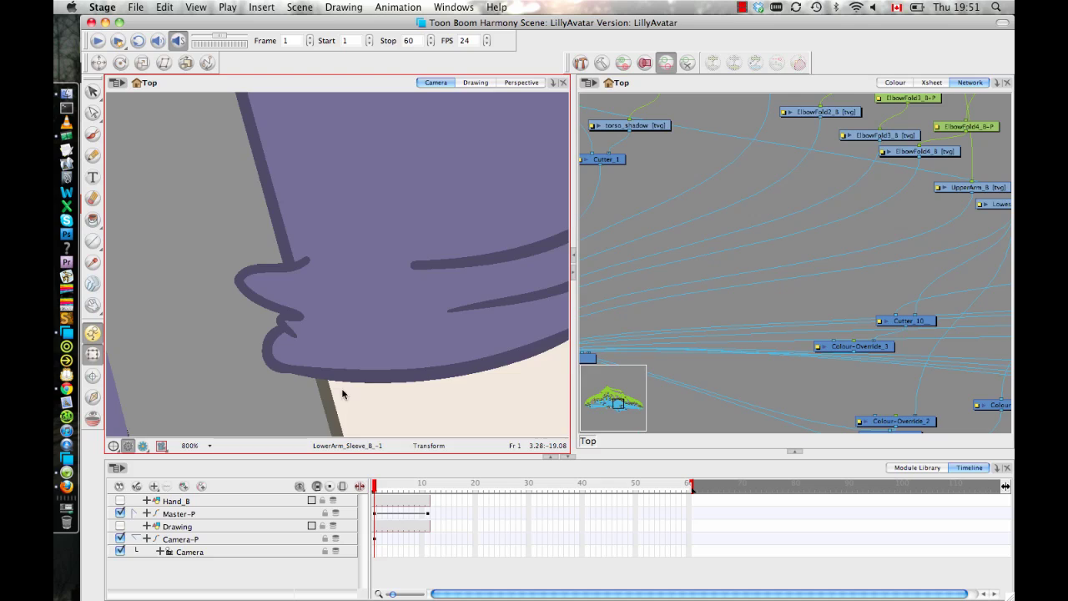
scroll(487, 317, "down", 2)
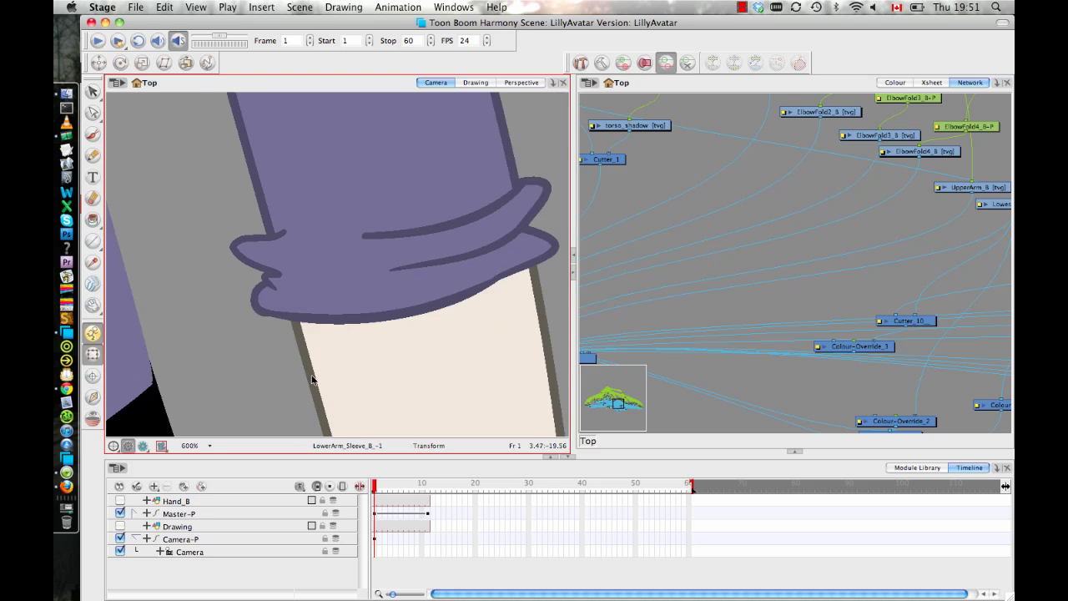
scroll(365, 150, "down", 2)
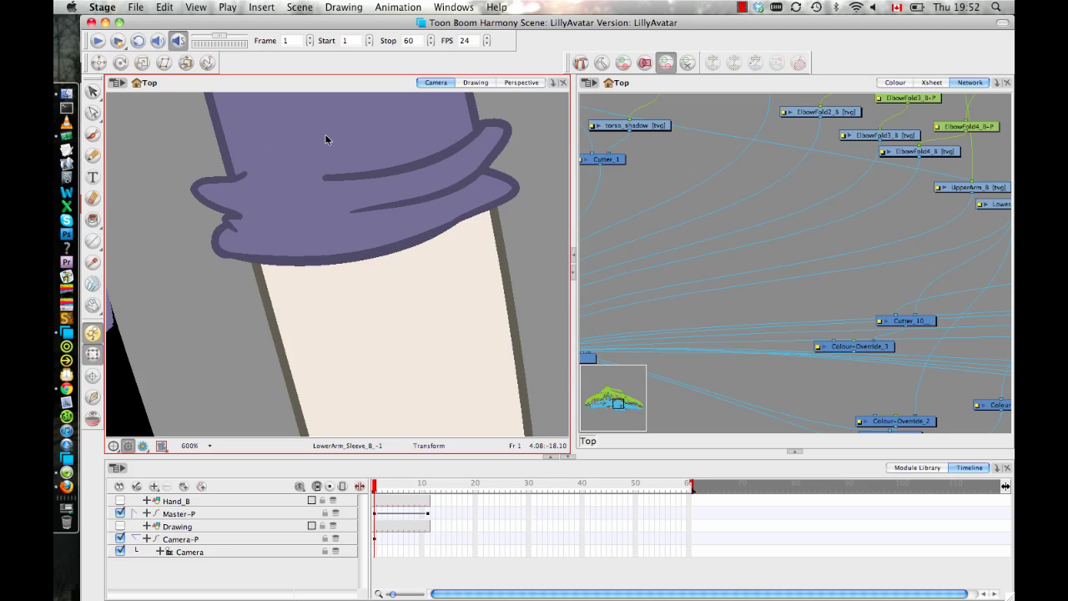
Locate the LowerArm_B and LowerArm_Sleeve_B nodes and the cutter nodes beneath them in the network
left_click(627, 351)
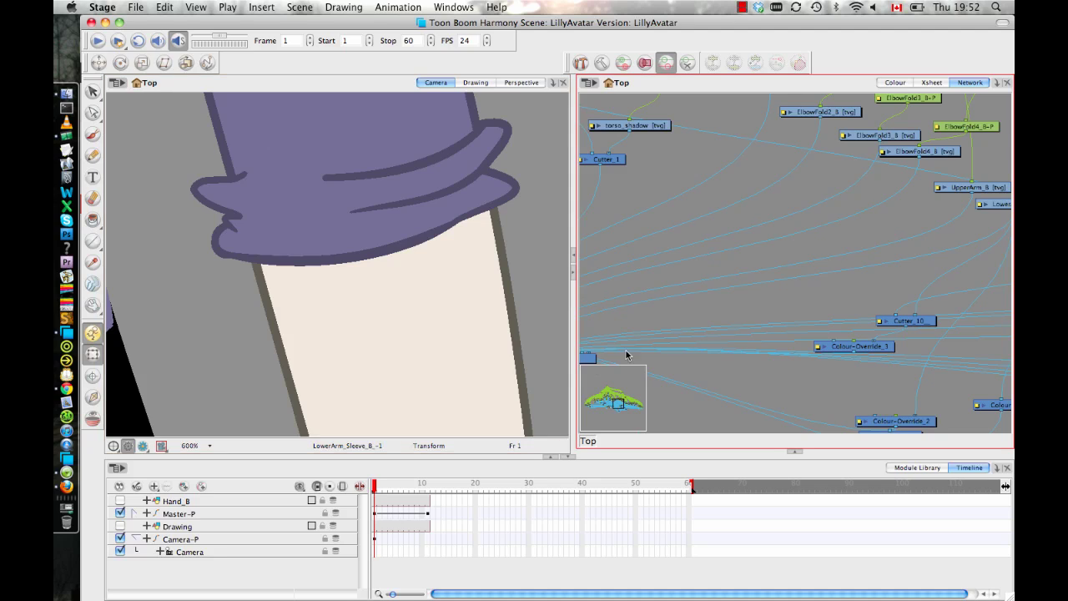
left_click_drag(813, 260, 655, 151)
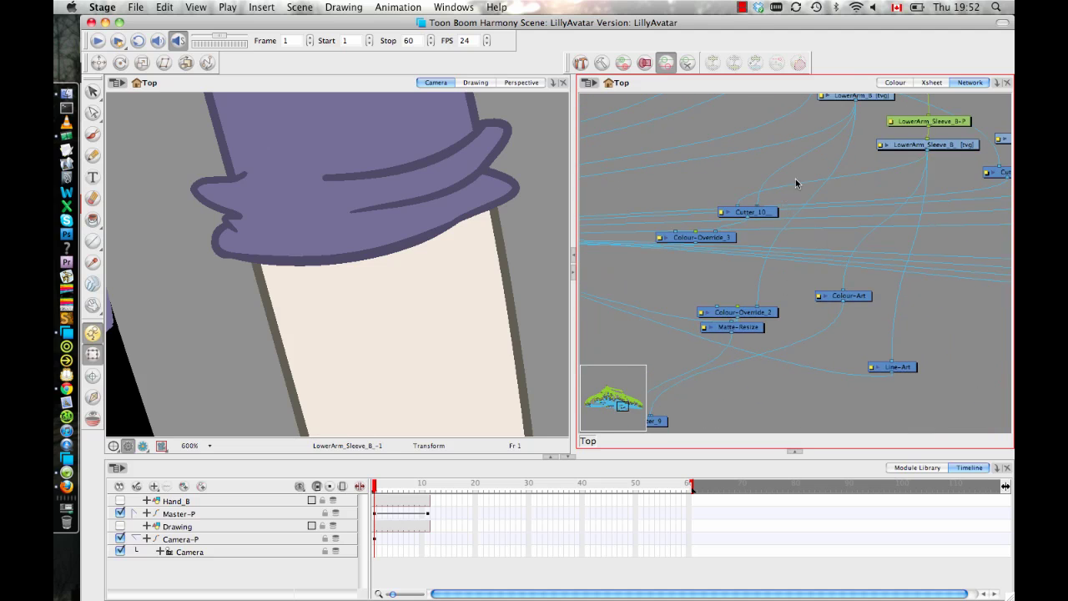
scroll(764, 242, "up", 5)
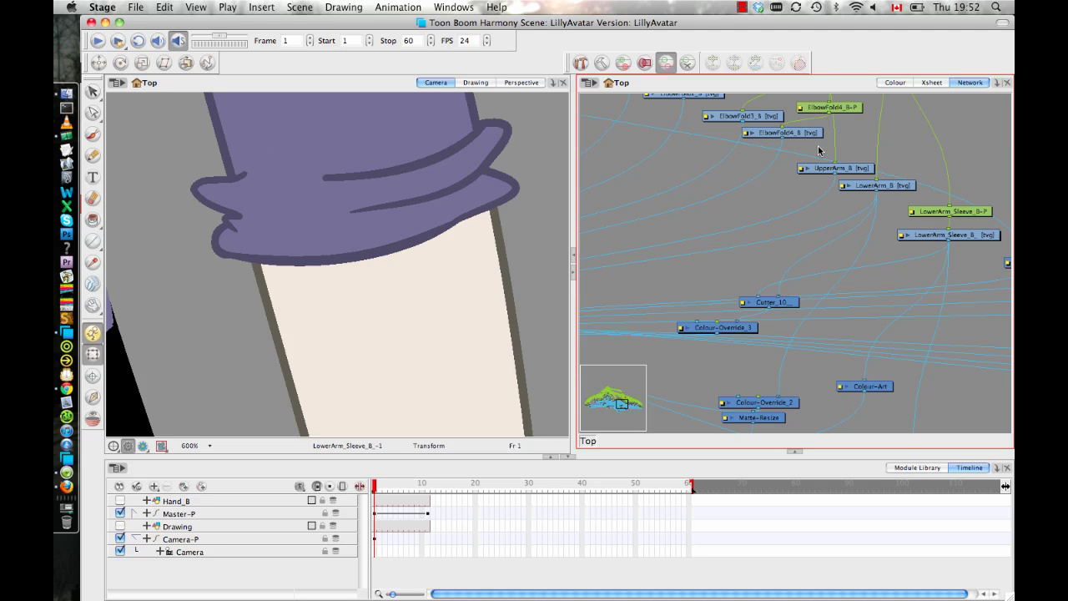
Examine the sleeve's outline between the elbow folds and the cuff, and select the sleeve's peg
key("space")
left_click_drag(425, 166, 458, 327)
key("1")
key("1")
key("1")
key("1")
key("1")
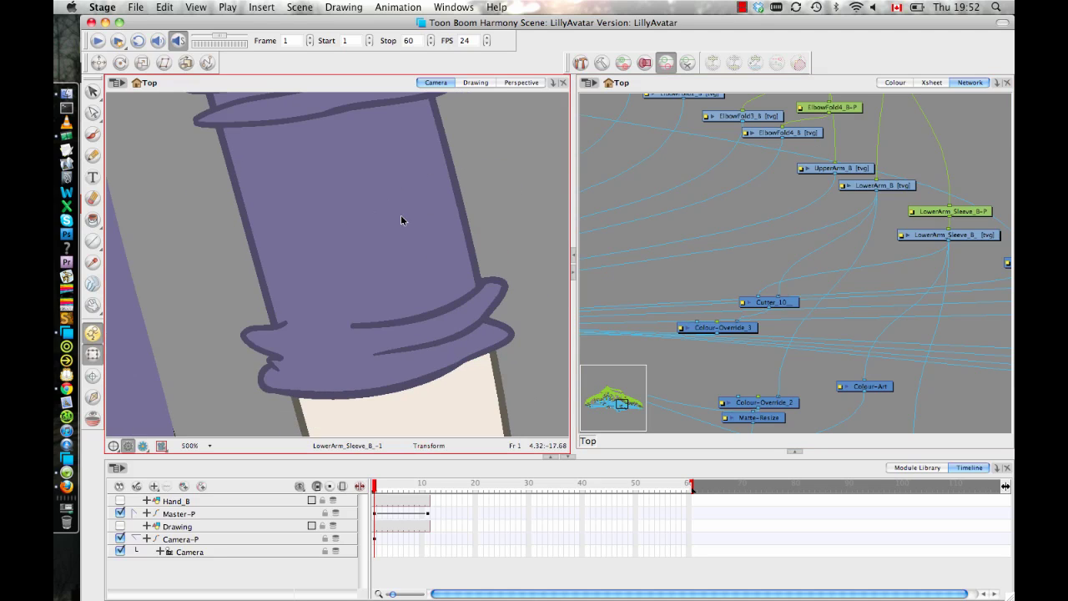
key("space")
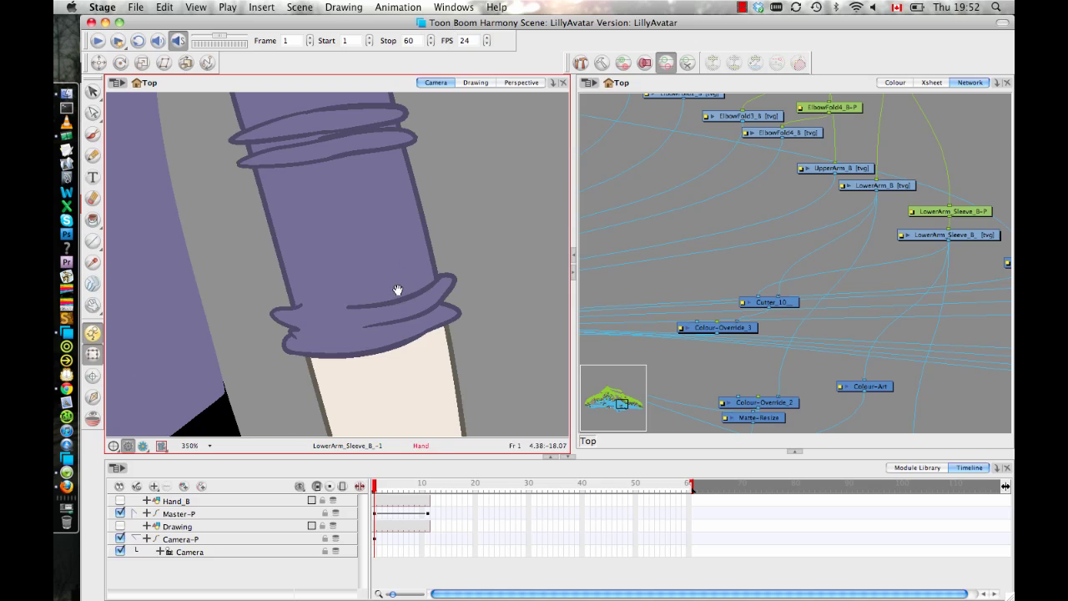
left_click_drag(398, 289, 385, 219)
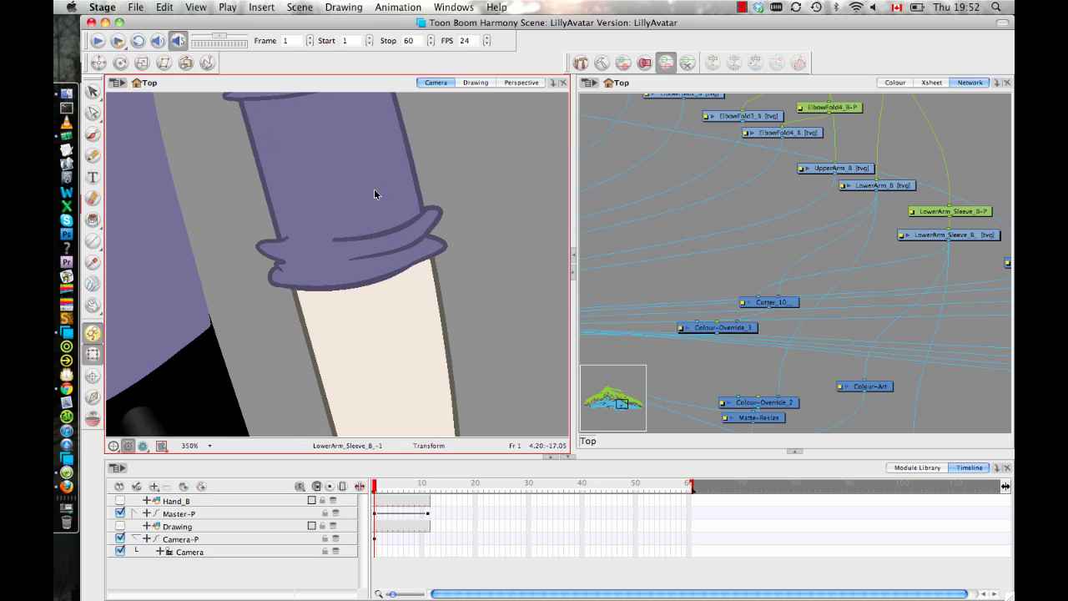
scroll(370, 264, "up", 5)
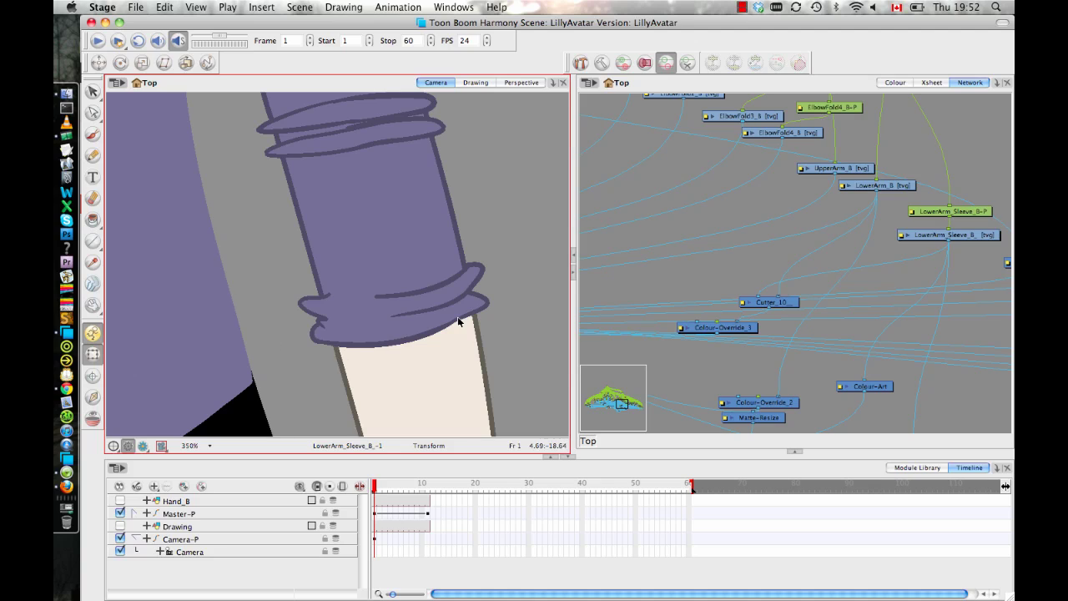
left_click(378, 299)
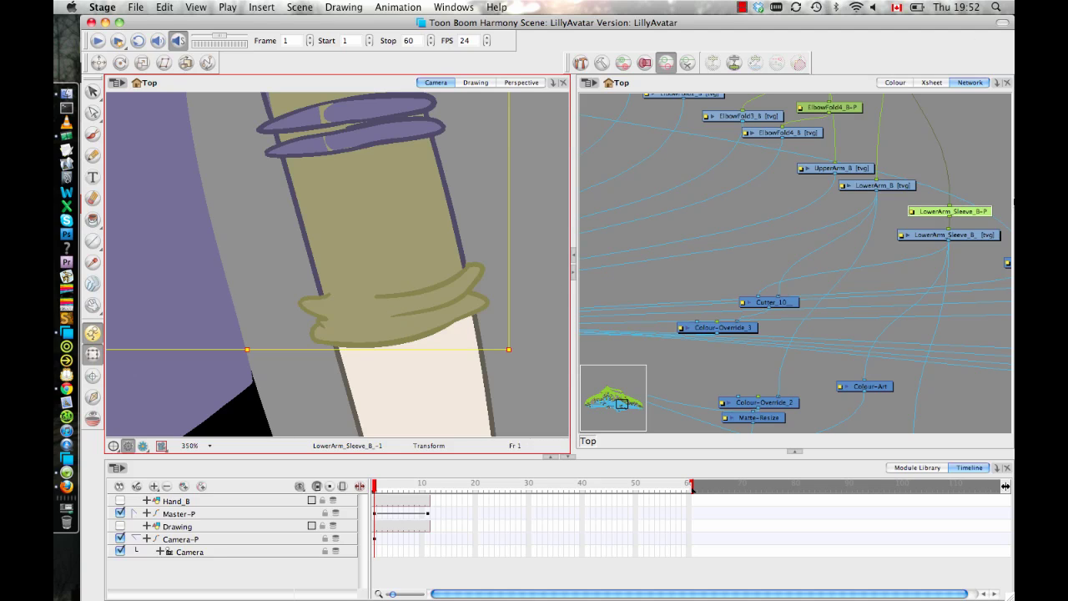
Move the Line-Art node connected to LowerArm_Sleeve_B up to just above the Cutter_10 node
key("space")
left_click_drag(953, 292, 977, 190)
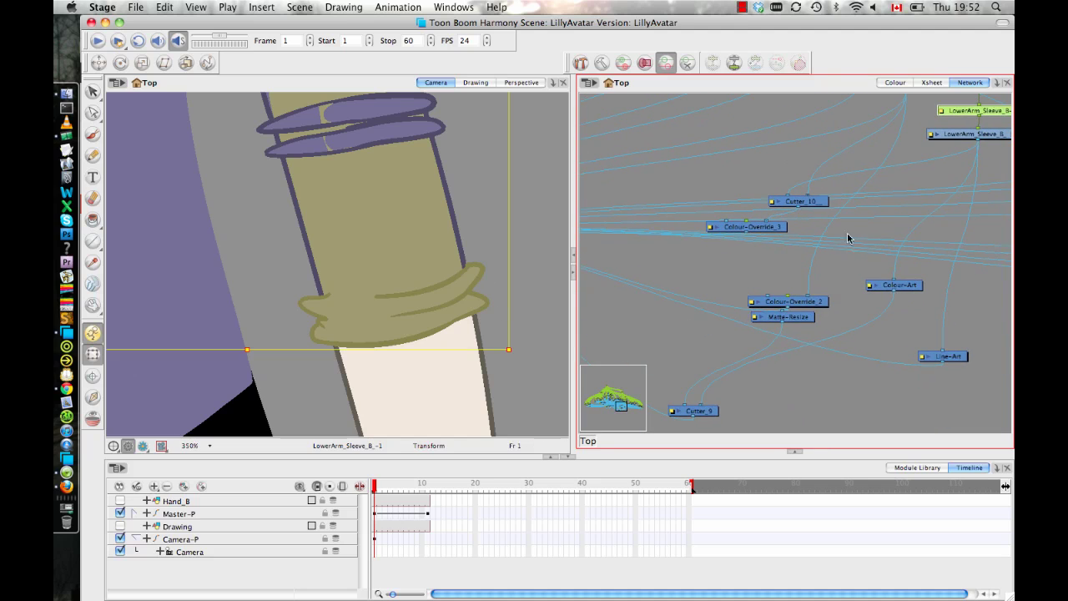
key("space")
left_click_drag(831, 225, 855, 199)
key("space")
left_click_drag(792, 243, 721, 263)
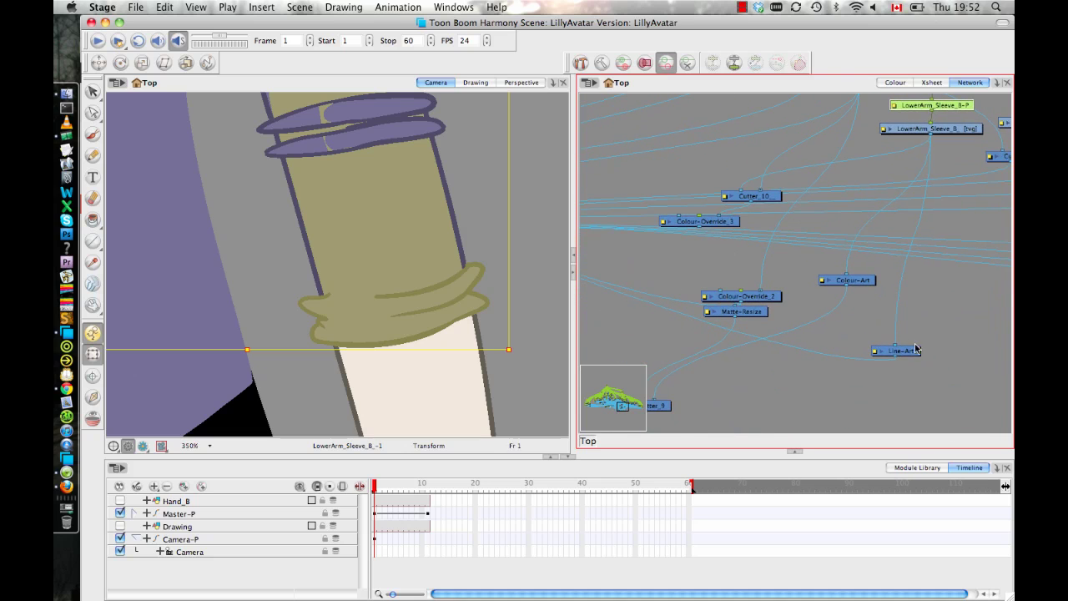
left_click_drag(915, 349, 784, 150)
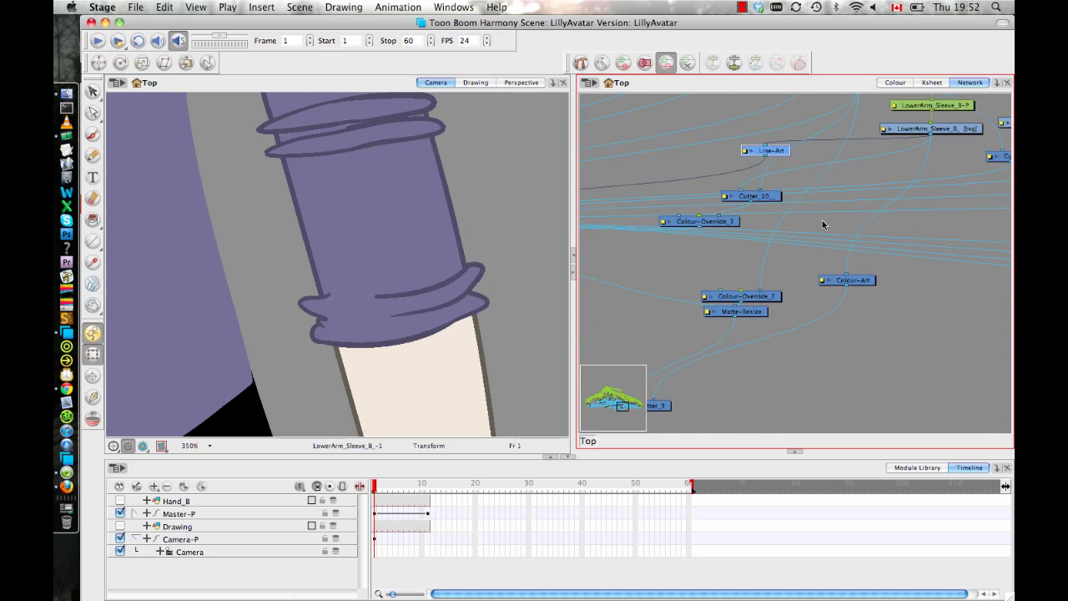
Select the Cutter_10 and Colour-Override_3 nodes together to inspect their connections and the sleeve lines they affect
key("space")
left_click_drag(810, 220, 837, 251)
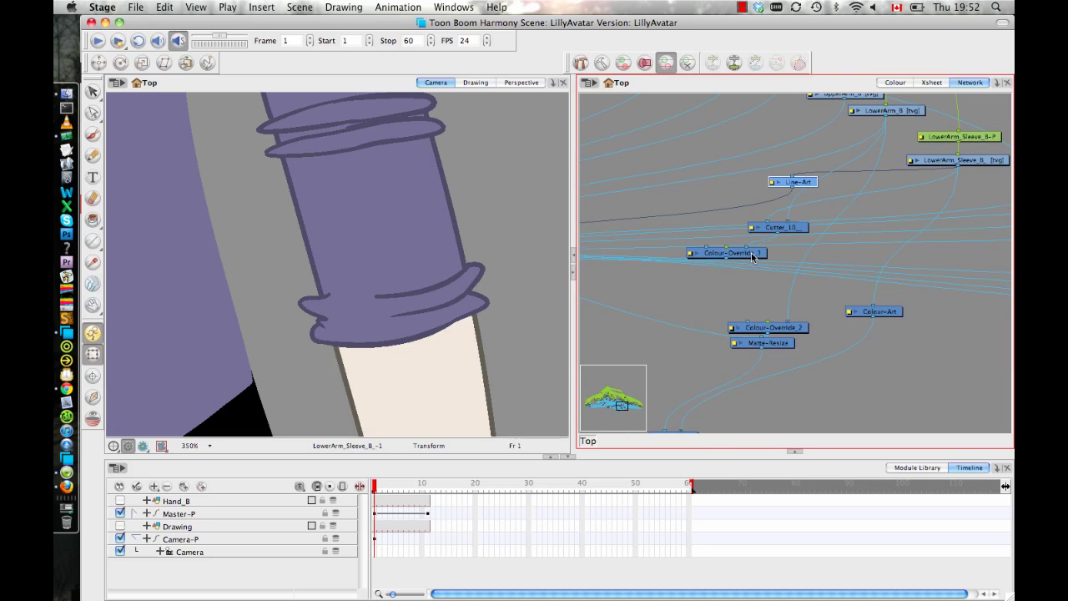
left_click_drag(758, 257, 772, 218)
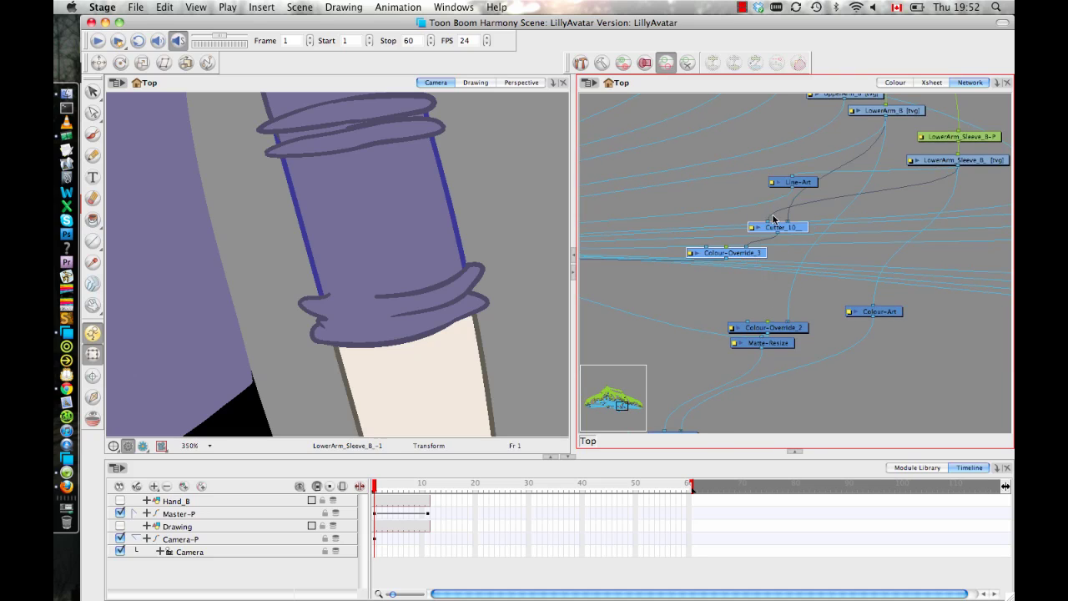
Disable the Cutter_10 and Colour-Override_3 nodes and move them below the sleeve network, clear of the other nodes
key("d")
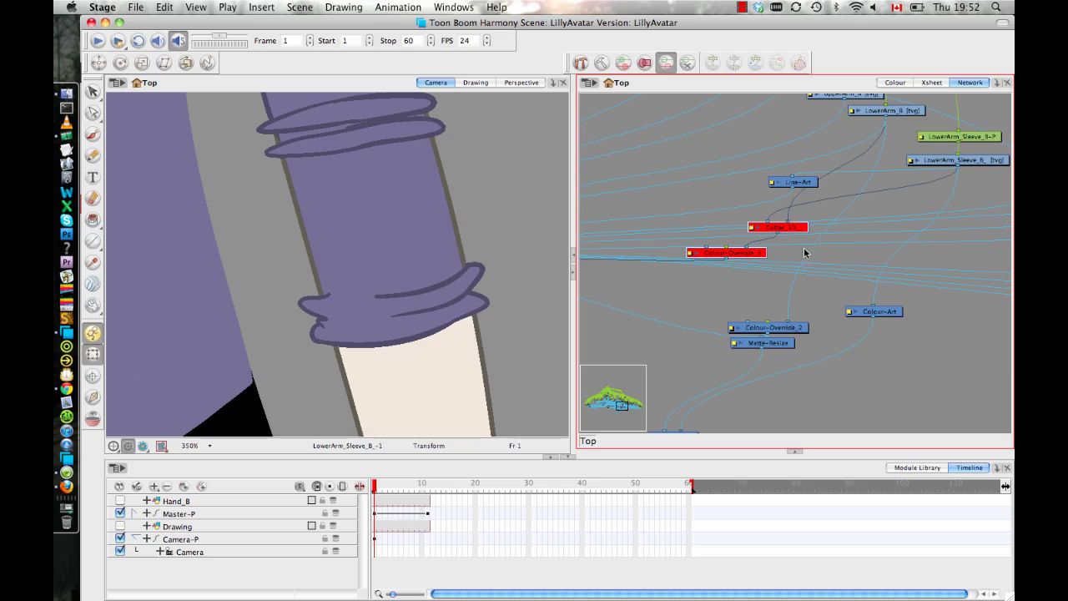
left_click_drag(784, 231, 903, 373)
left_click_drag(787, 307, 823, 232)
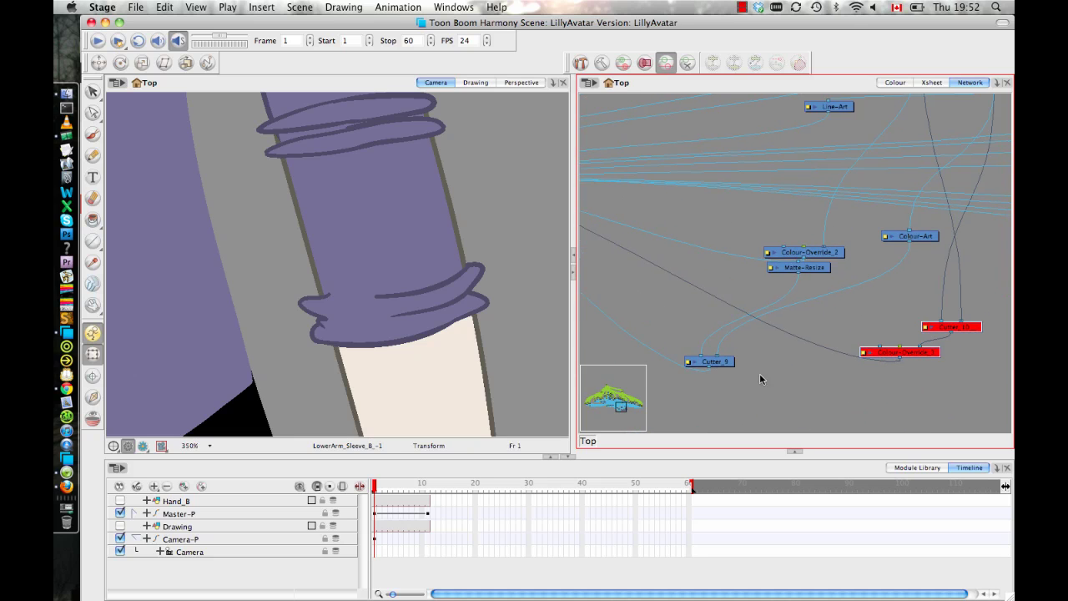
Gather the Cutter_9, Colour-Art, Colour-Override_2 and Matte-Resize nodes around the Line-Art node, beneath the arm and sleeve drawings
left_click_drag(723, 365, 775, 177)
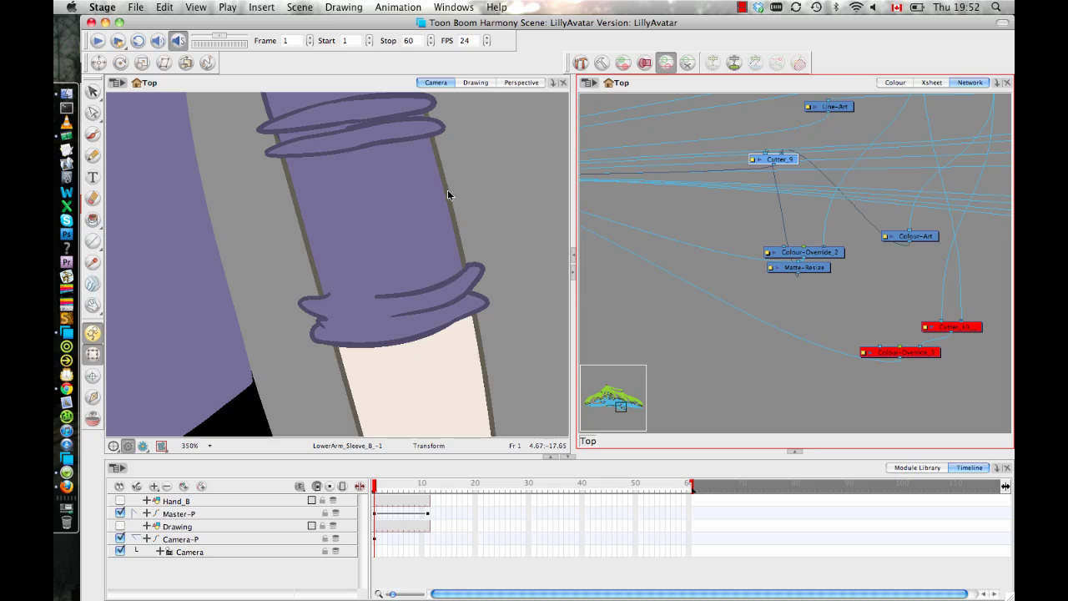
scroll(673, 255, "up", 3)
left_click_drag(880, 289, 863, 169)
left_click_drag(793, 302, 864, 124)
left_click_drag(790, 329, 752, 166)
left_click_drag(756, 214, 773, 211)
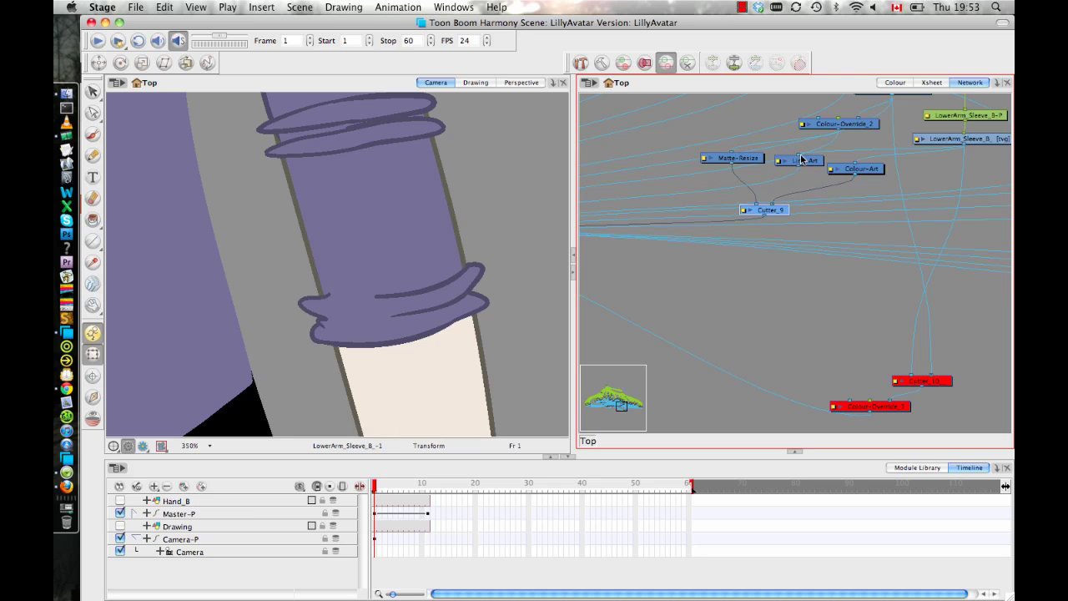
left_click_drag(803, 160, 880, 196)
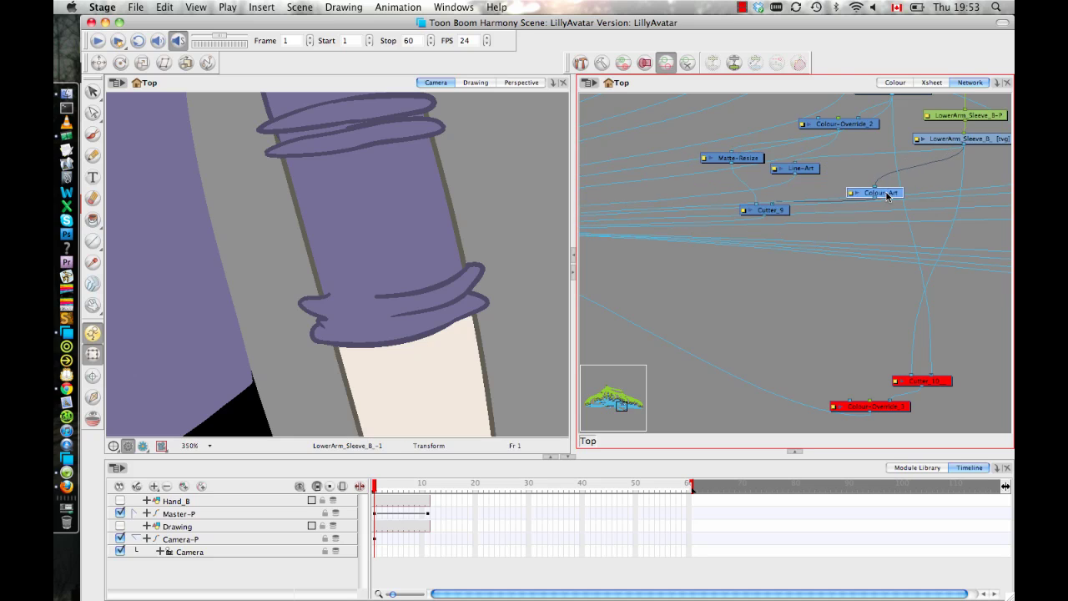
left_click_drag(843, 121, 830, 106)
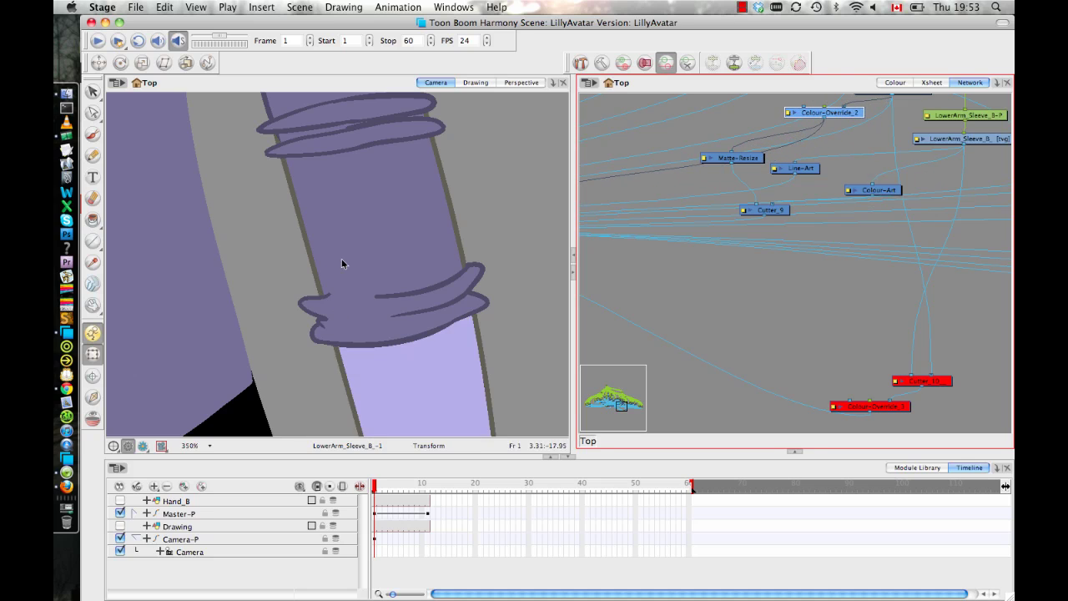
Examine the sleeve's fill and side outlines between the elbow folds and the cuff up close
left_click(508, 227)
key("2")
left_click_drag(404, 253, 411, 207)
key("2")
key("1")
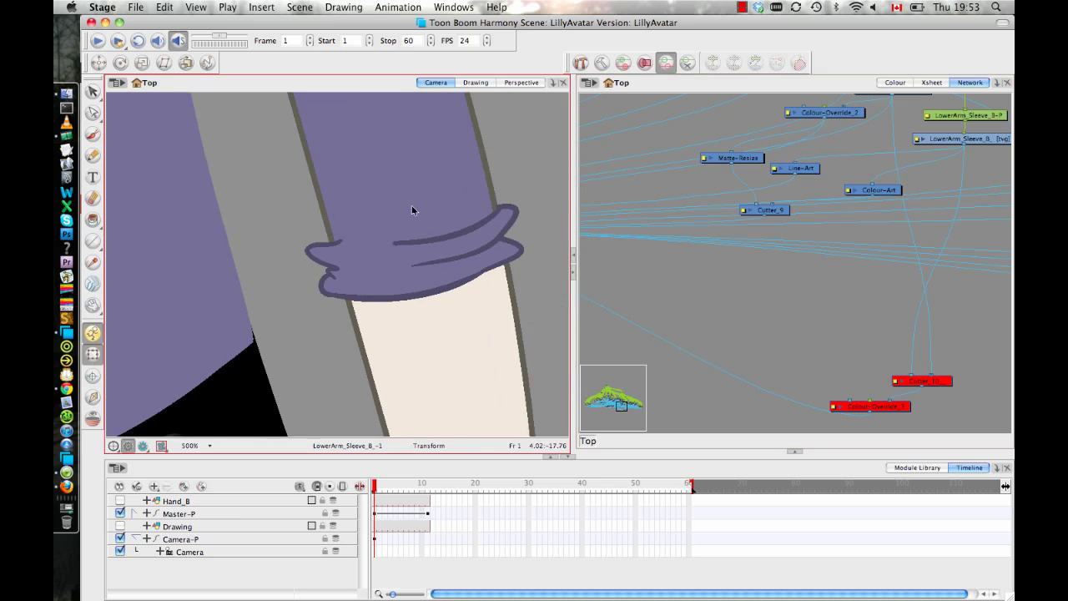
key("1")
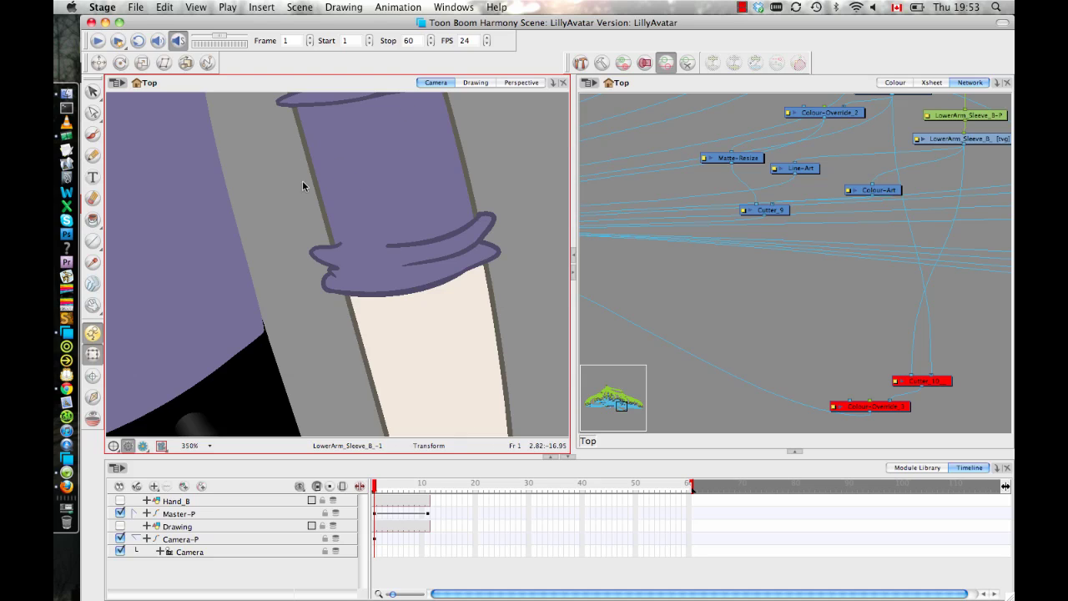
left_click_drag(324, 208, 340, 247)
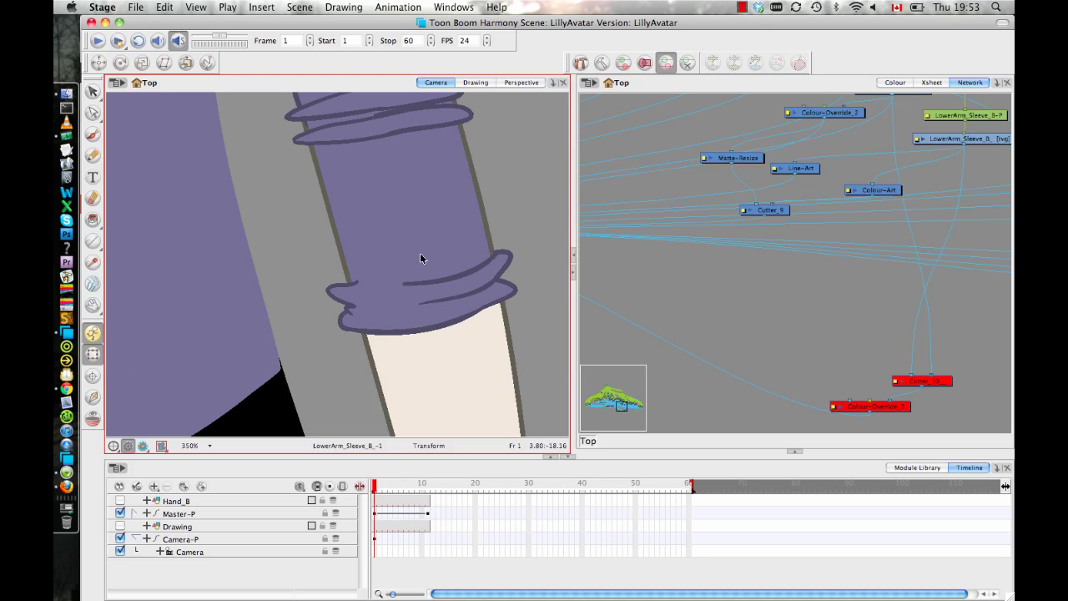
Select the LowerArm_Sleeve_B drawing, inspect its colour art on its own in the drawing view, and return to the camera view
left_click_drag(978, 188, 930, 295)
left_click_drag(793, 236, 815, 237)
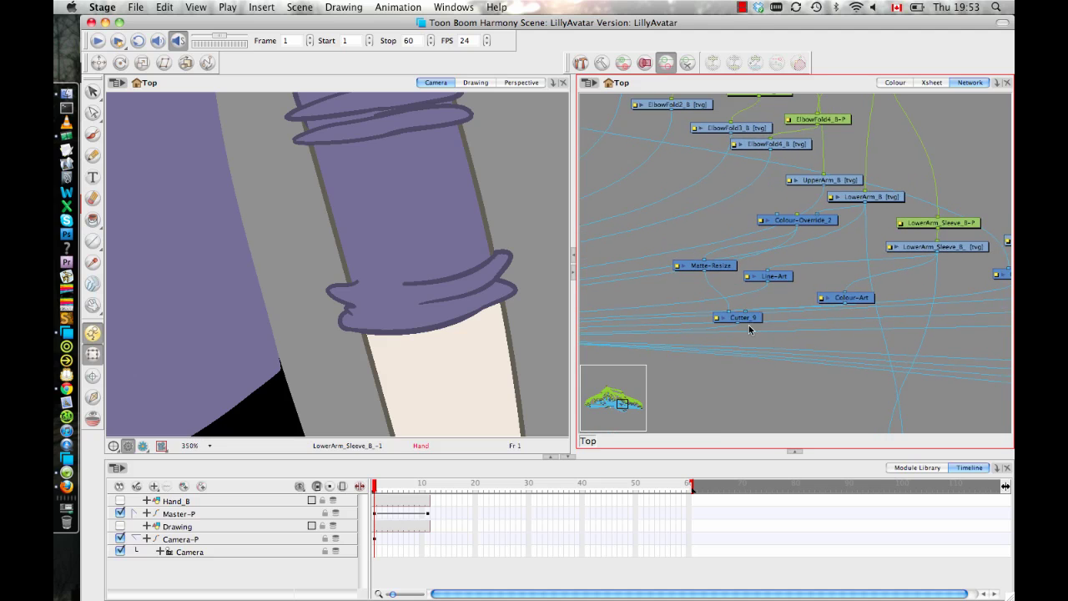
key("2")
key("2")
left_click(986, 231)
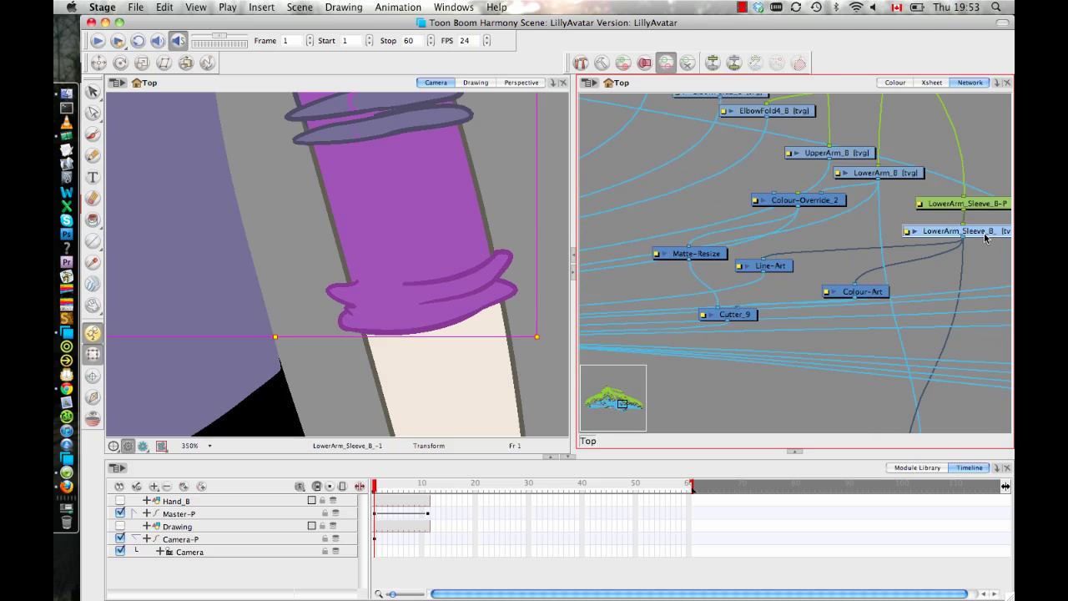
left_click(472, 83)
scroll(284, 354, "down", 2)
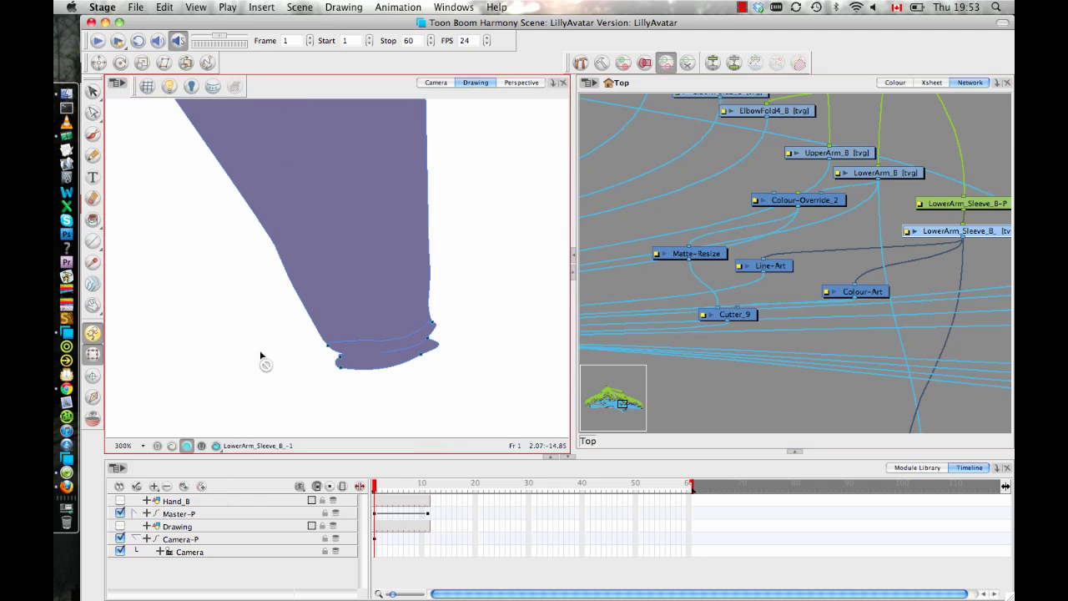
left_click(173, 446)
left_click(187, 446)
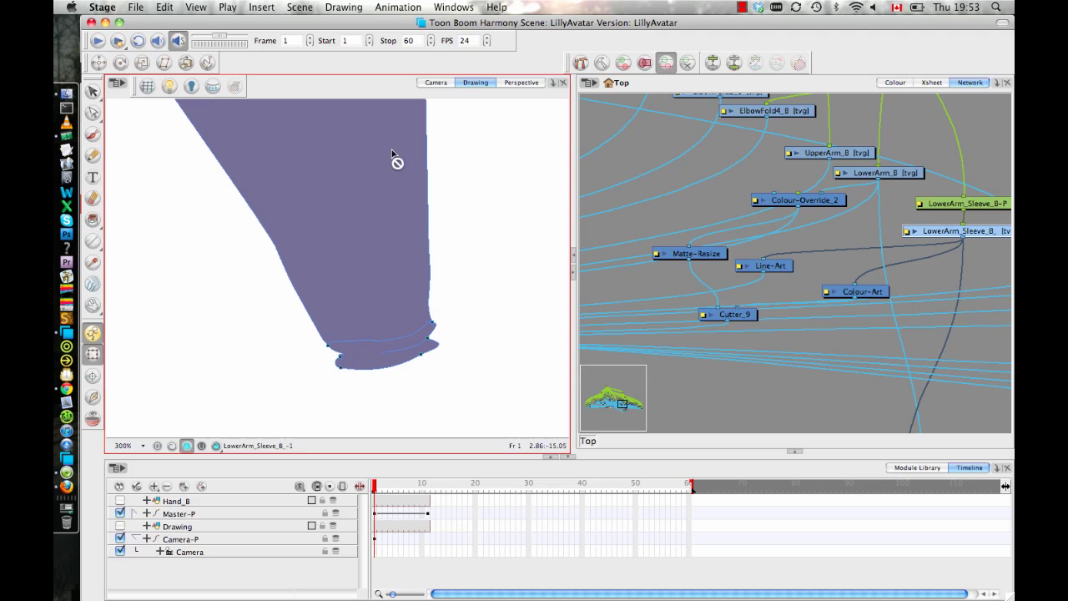
left_click(435, 83)
Spread out the Colour-Art, Line-Art and LowerArm_Sleeve_B nodes to make their connections easier to follow
scroll(848, 323, "down", 2)
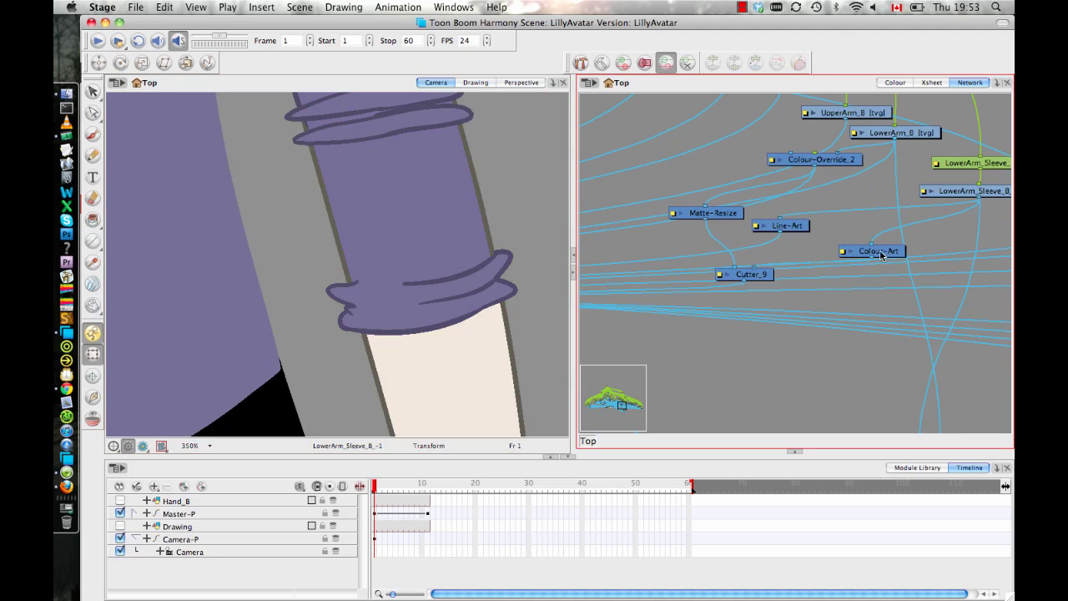
mouse_move(880, 252)
left_mouse_down()
mouse_move(888, 272)
mouse_move(855, 272)
mouse_move(816, 187)
mouse_move(878, 267)
left_mouse_up()
left_click_drag(791, 225, 817, 225)
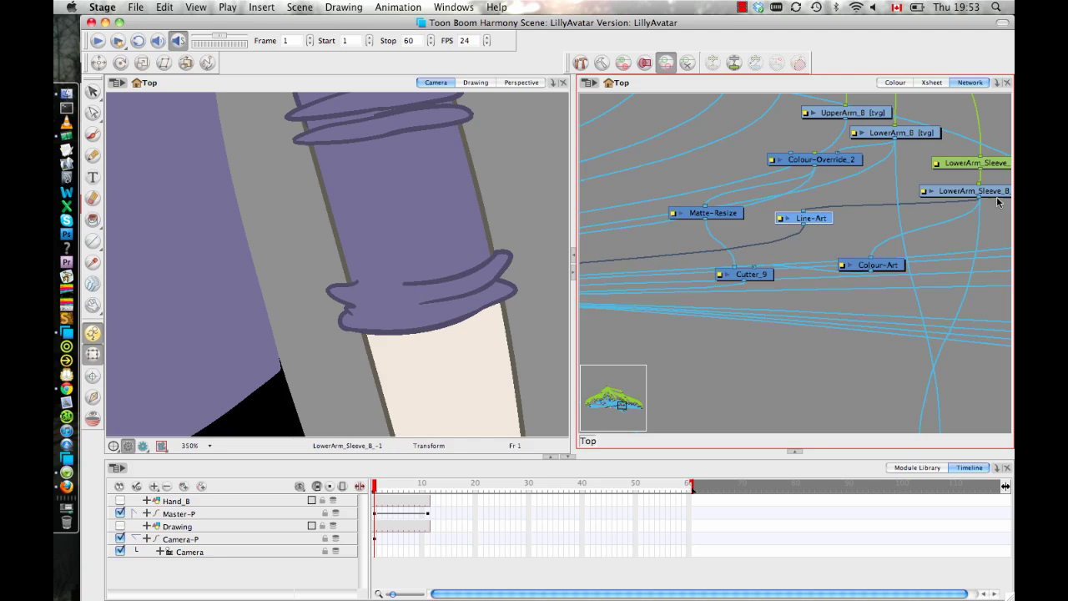
left_click_drag(997, 201, 989, 203)
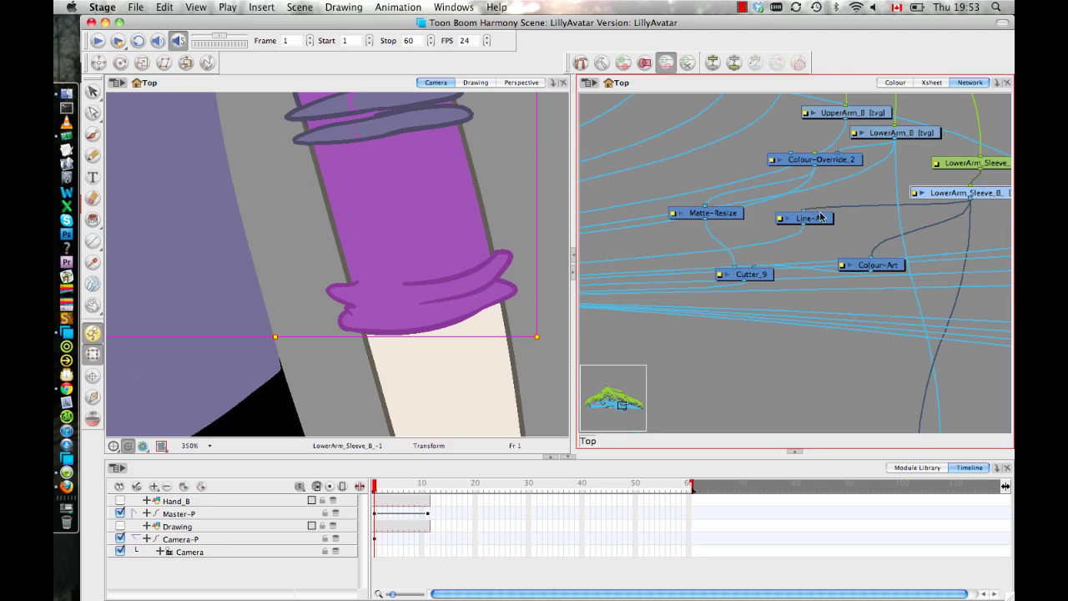
Show the Filter modules in the library and trace the Line-Art node's connection to the Composite node
left_click(918, 468)
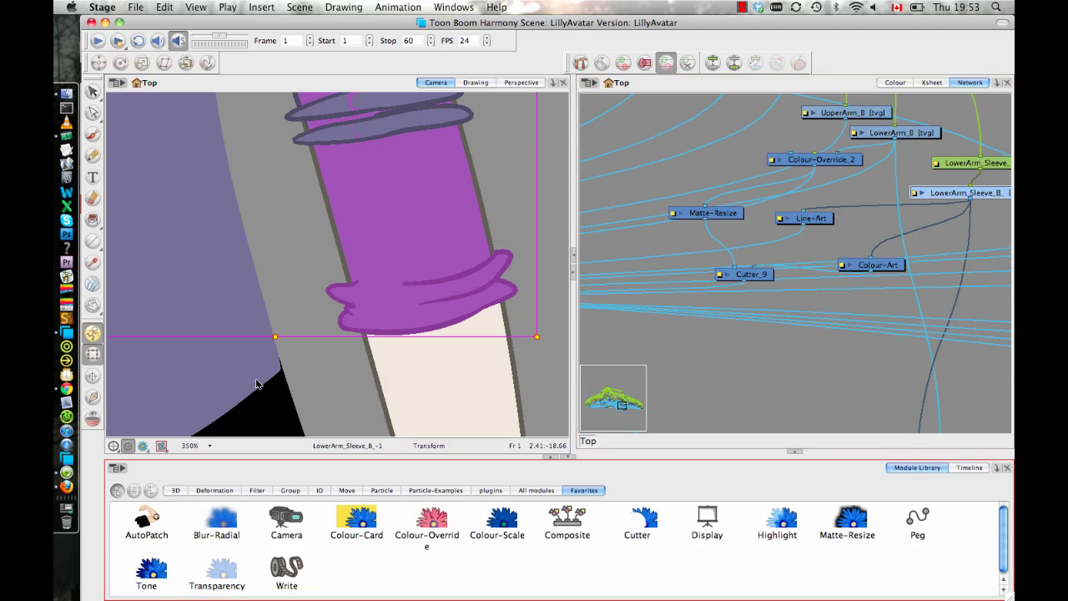
left_click(258, 491)
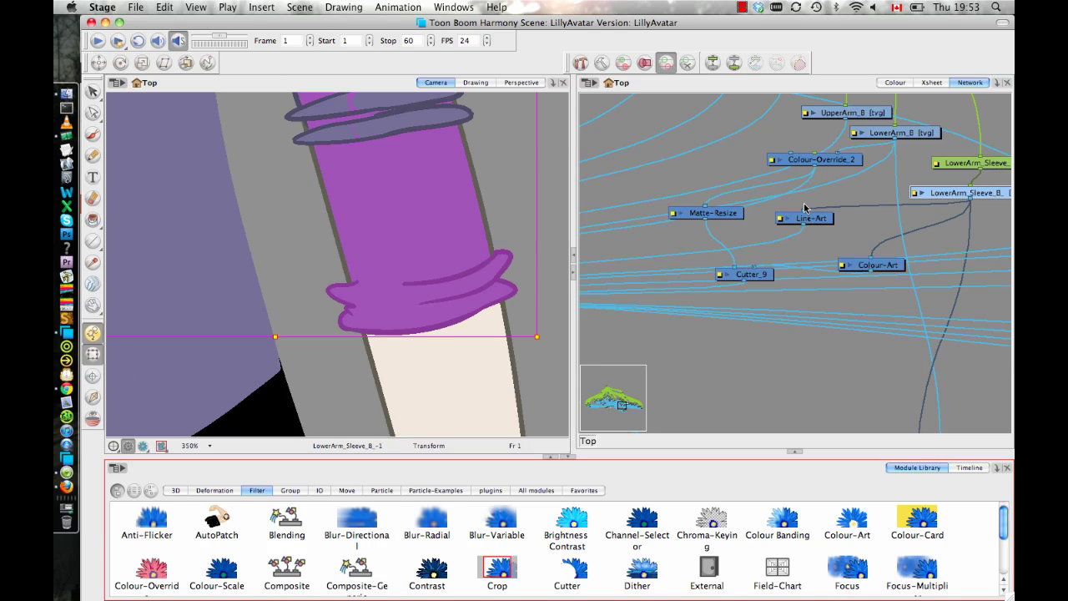
left_click_drag(776, 214, 964, 198)
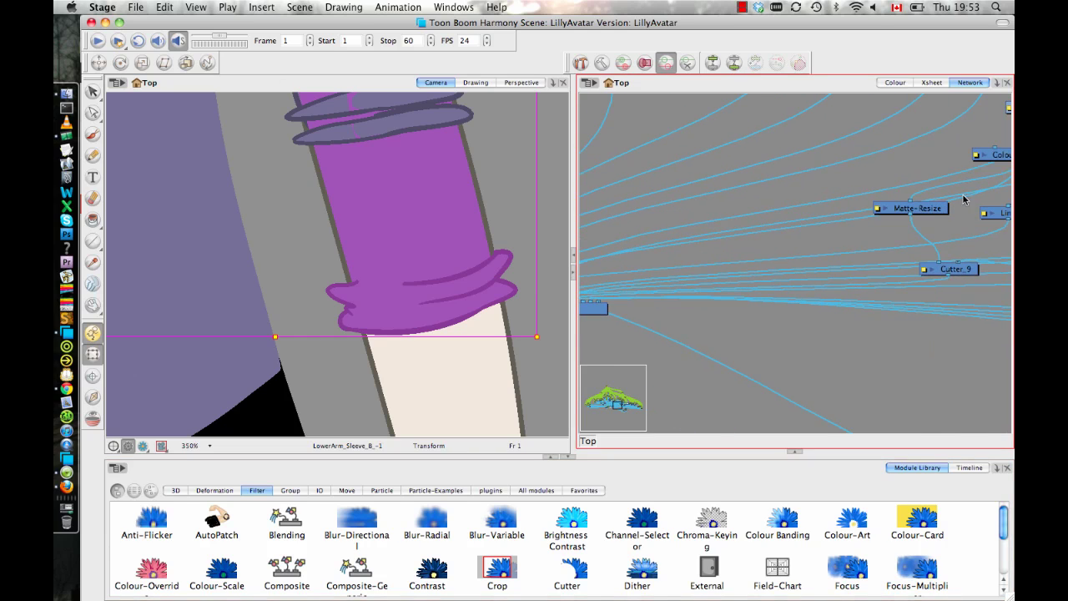
left_click_drag(618, 302, 732, 316)
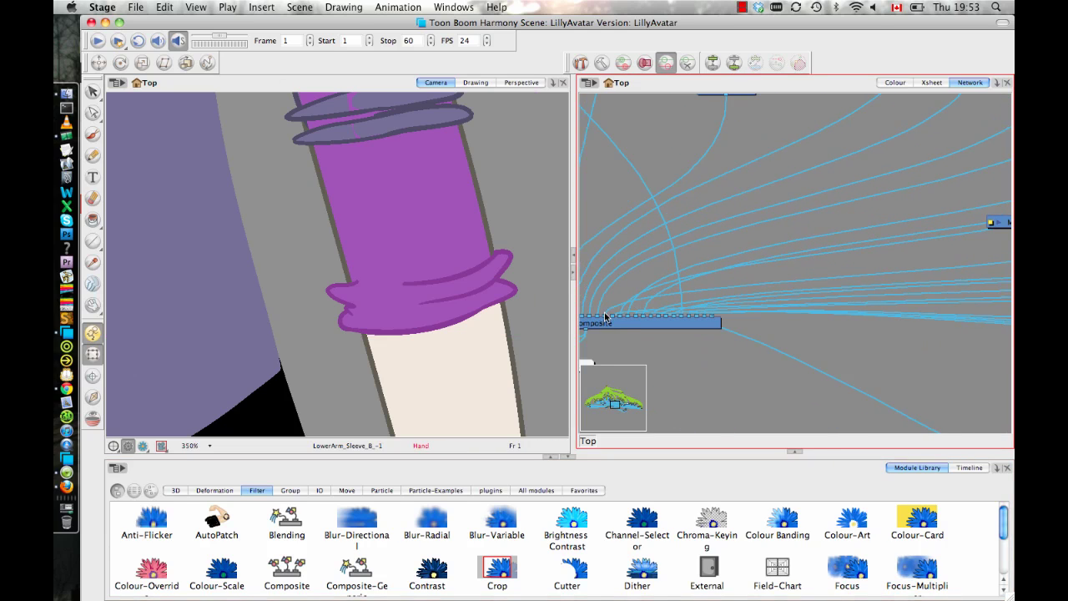
left_click_drag(817, 239, 508, 258)
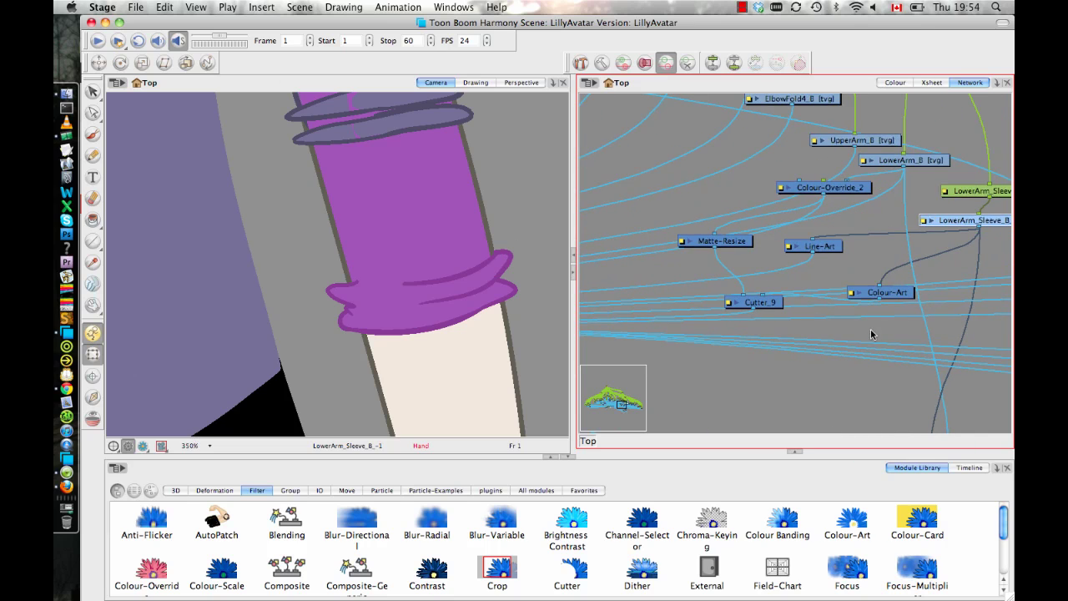
left_click_drag(911, 260, 882, 281)
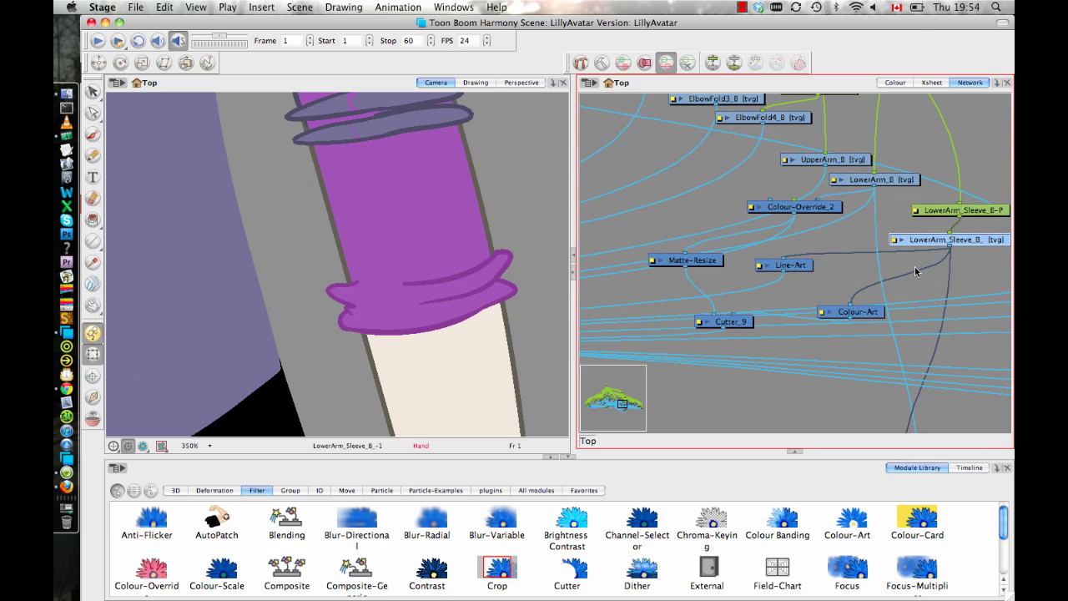
Check the sleeve drawing briefly and move the Colour-Art node up, closer to the Line-Art node above Cutter_9
left_click(344, 307)
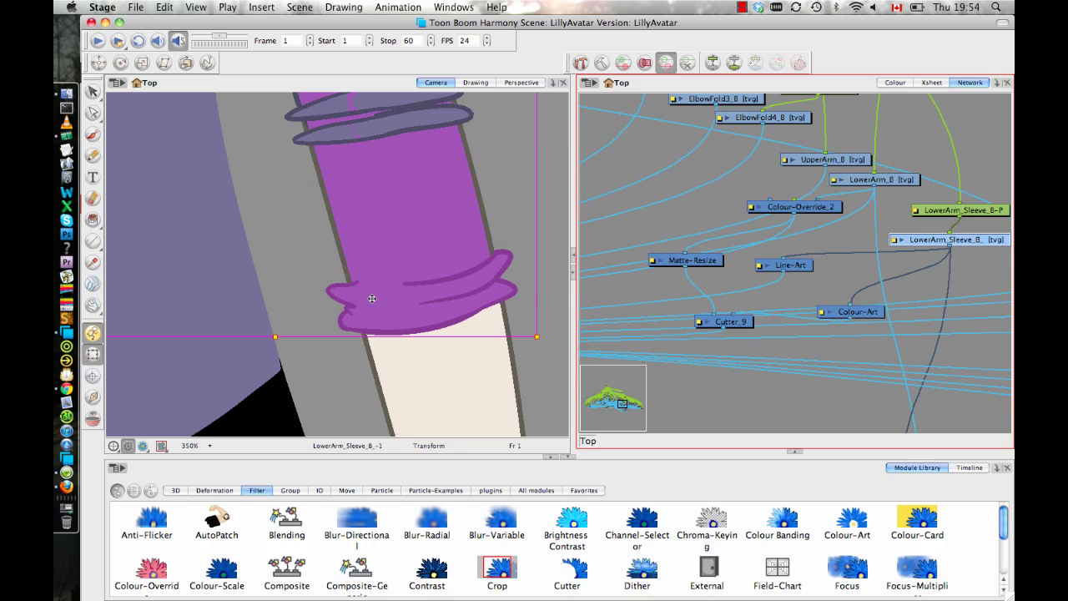
left_click(475, 81)
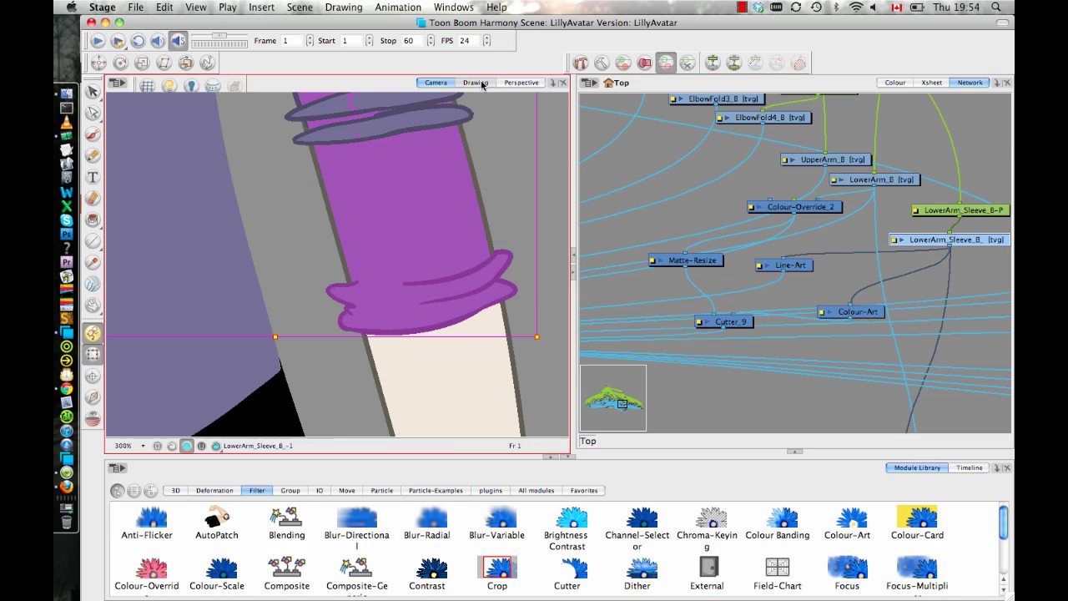
left_click(435, 83)
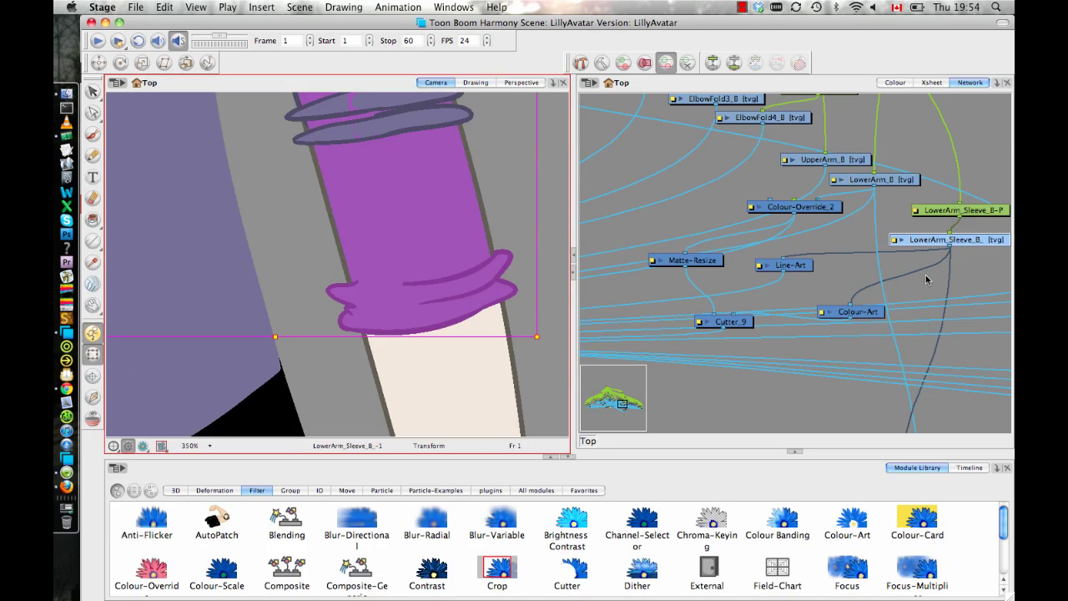
left_click_drag(869, 314, 862, 287)
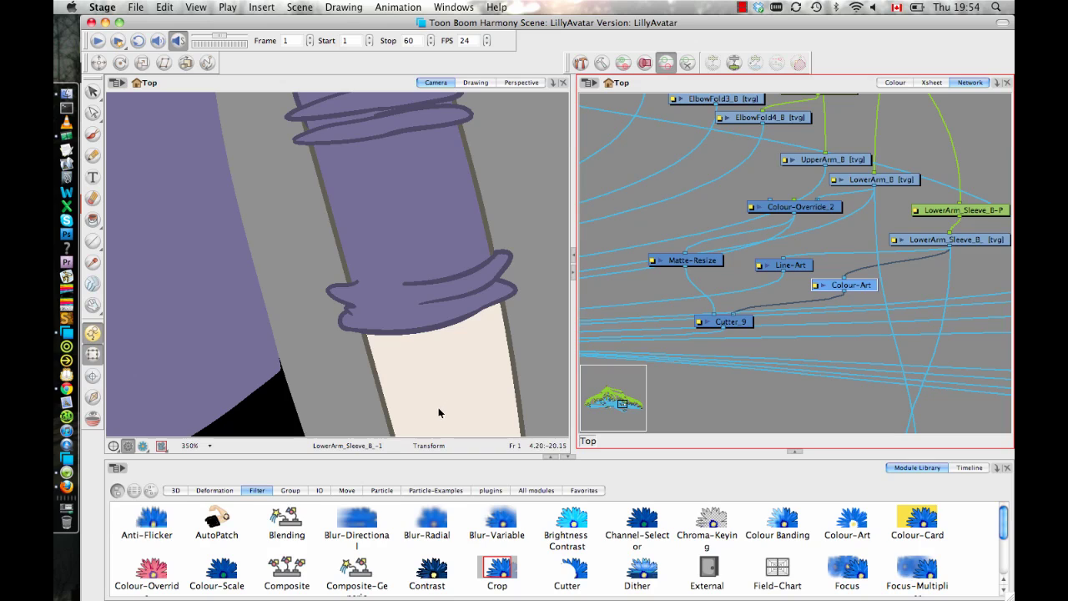
Slide the LowerArm_Sleeve_B peg up the arm until the cuff sits above the elbow folds
left_click_drag(454, 233, 451, 313)
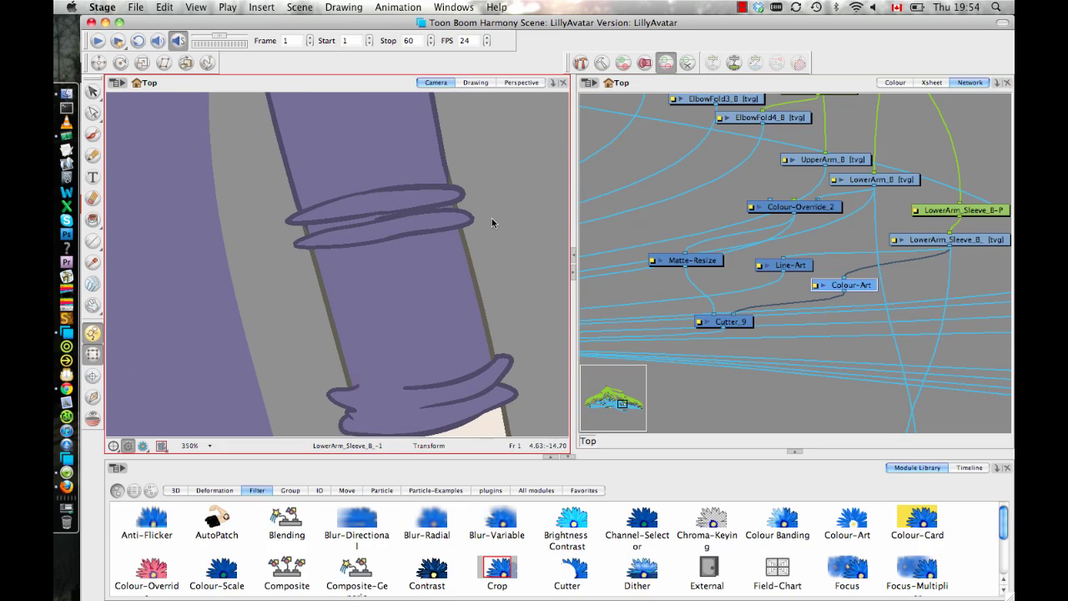
scroll(455, 212, "down", 2)
left_click(442, 358)
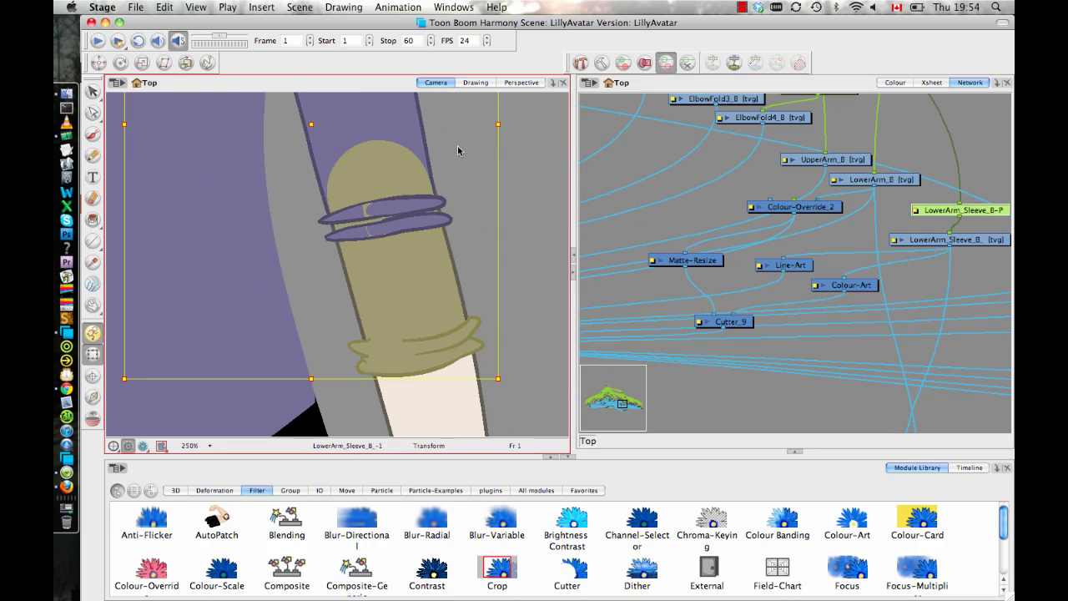
mouse_move(414, 357)
left_mouse_down()
mouse_move(365, 101)
mouse_move(369, 160)
mouse_move(409, 298)
mouse_move(402, 198)
left_mouse_up()
key("1")
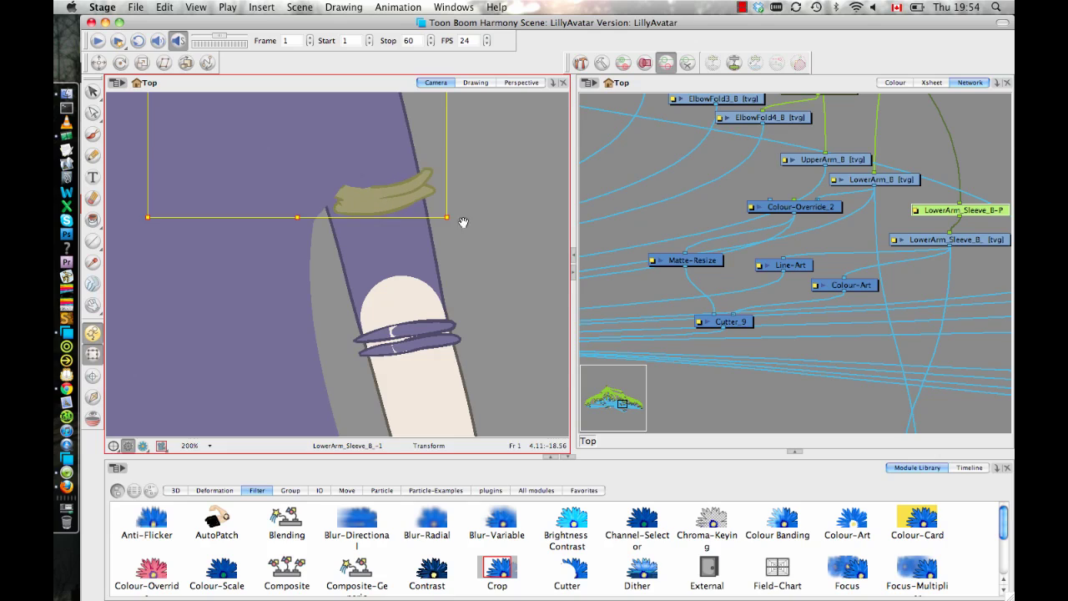
Slide the sleeve back down over the lower arm, below the elbow folds, and deselect it
left_click_drag(463, 223, 470, 250)
key("1")
key("1")
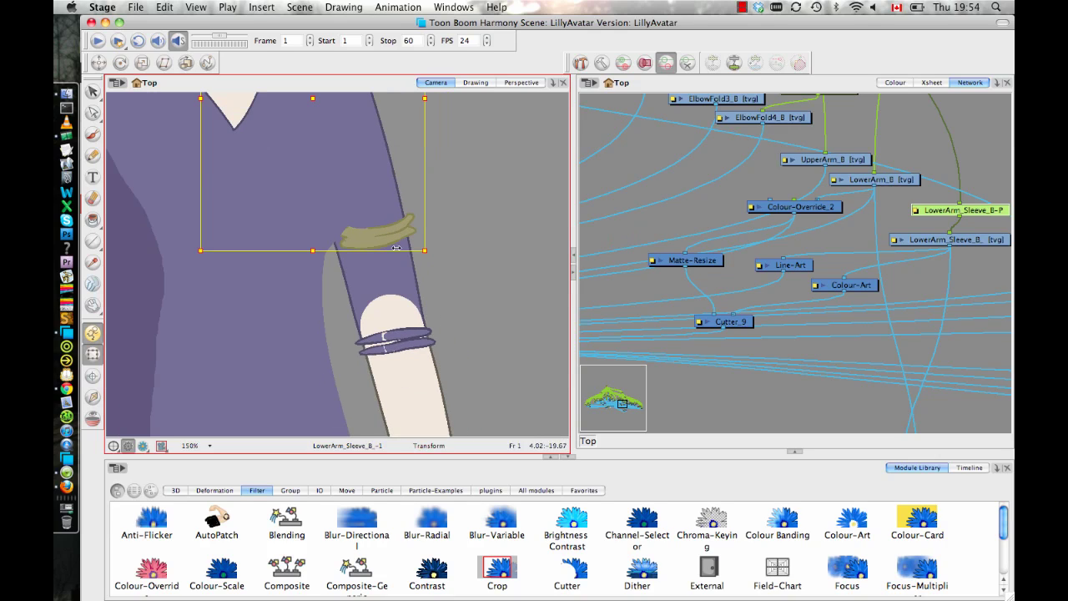
left_click_drag(388, 229, 424, 409)
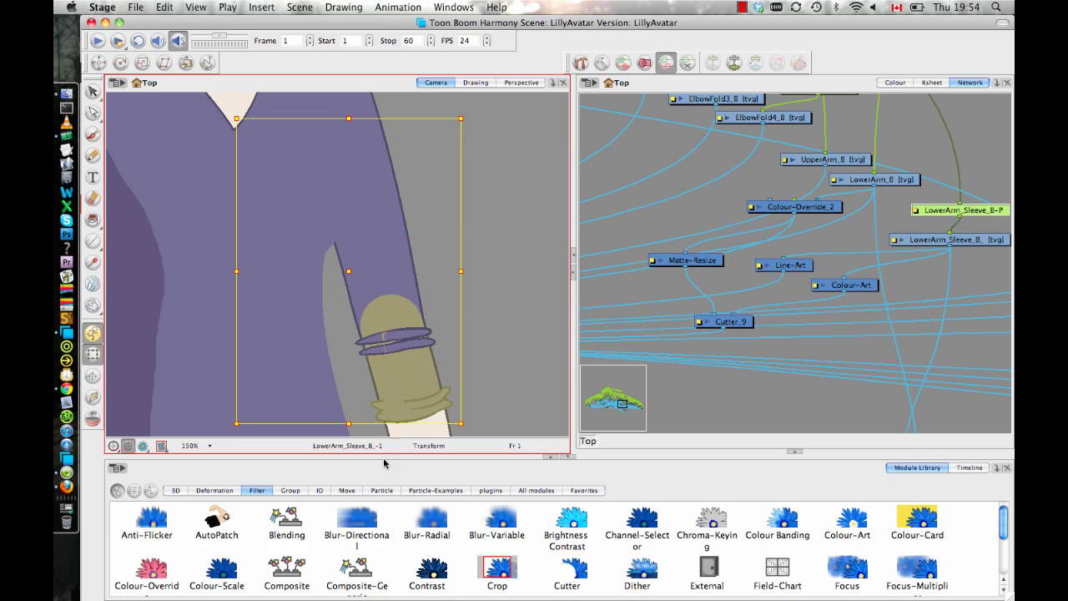
scroll(433, 417, "down", 4)
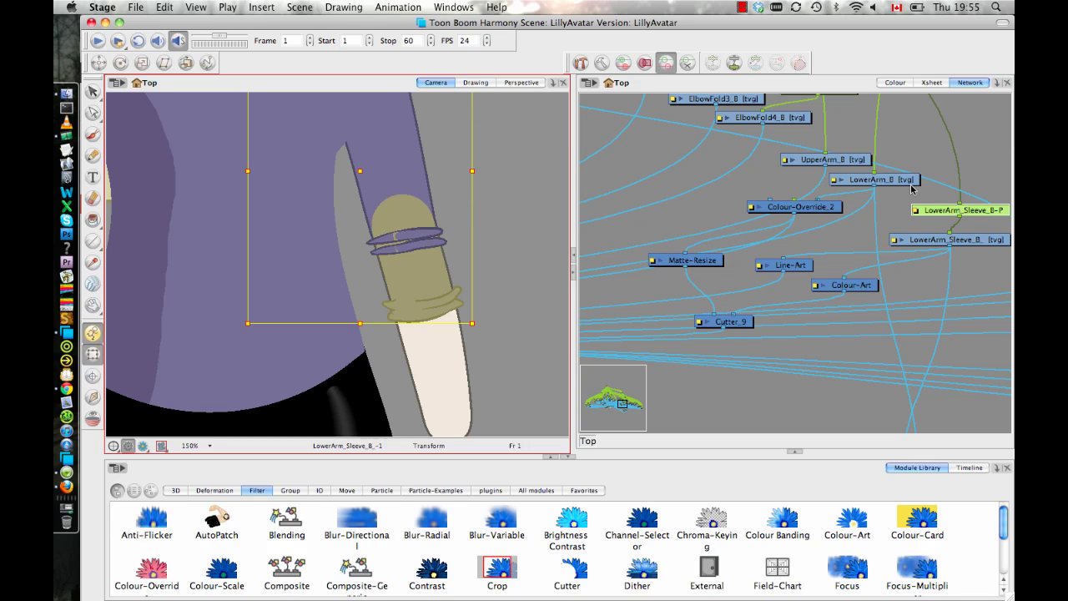
left_click(490, 277)
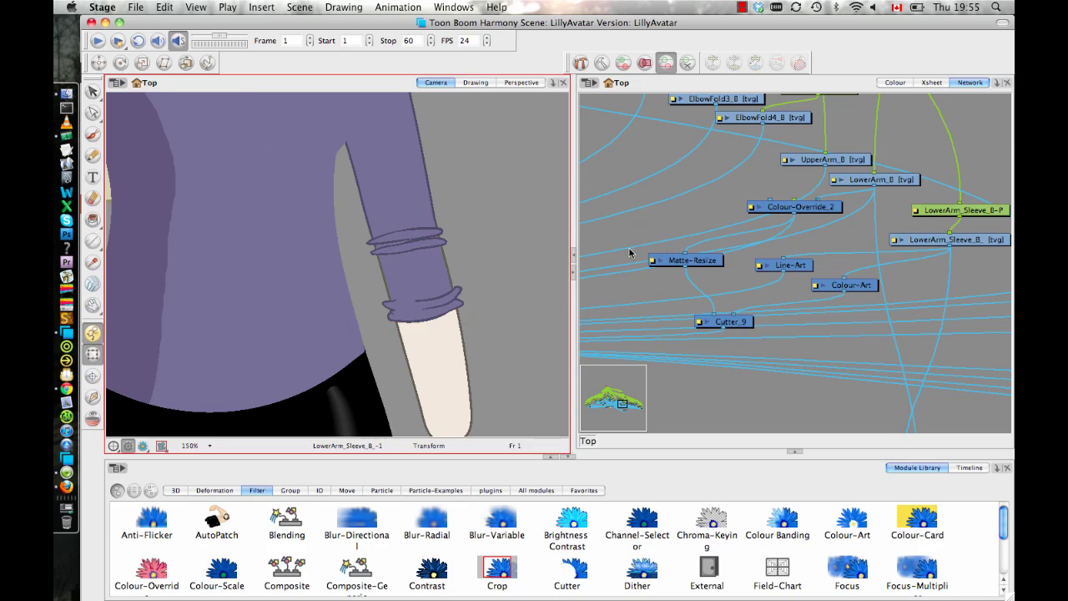
Move the LowerArm_B node slightly away from UpperArm_B and examine the selected lower arm drawing up close
left_click_drag(889, 186, 908, 185)
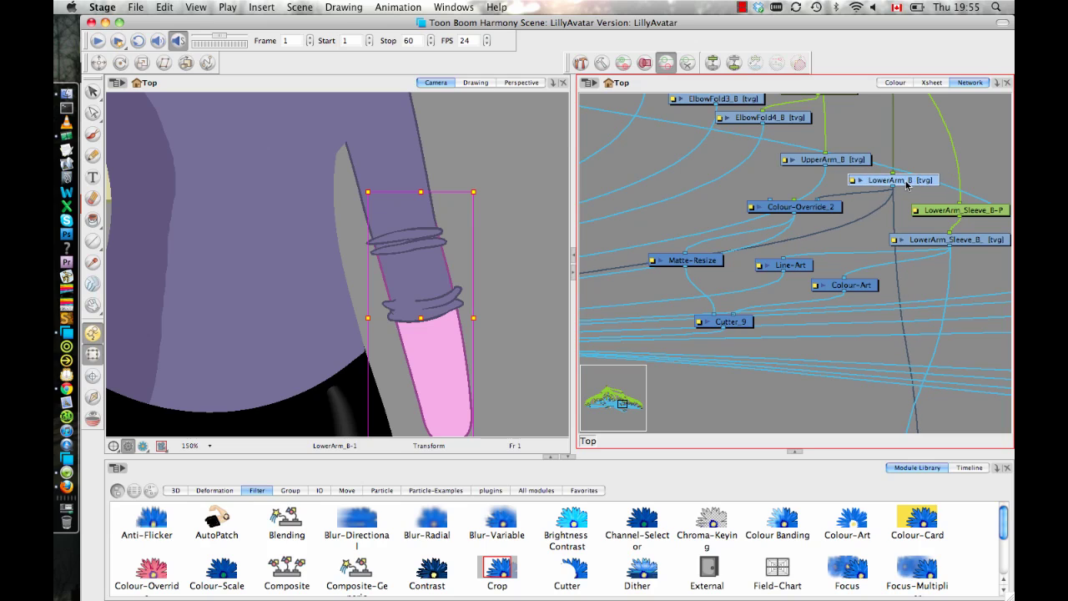
left_click_drag(492, 368, 482, 286)
key("2")
key("2")
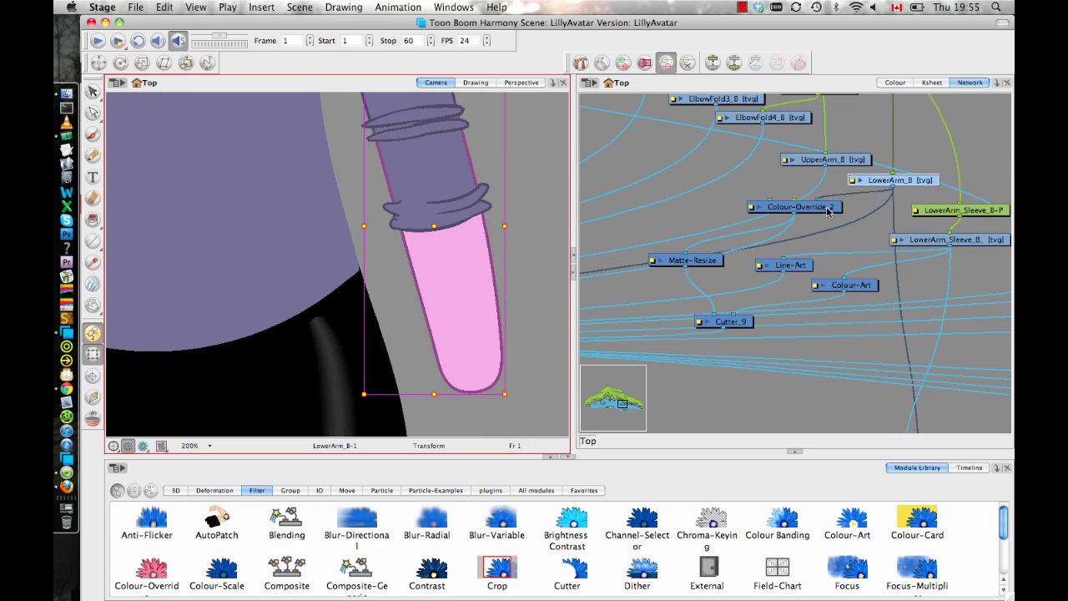
Move the Colour-Override_2 node slightly away from LowerArm_B and review its Render Selected Colours settings
left_click_drag(829, 212, 812, 205)
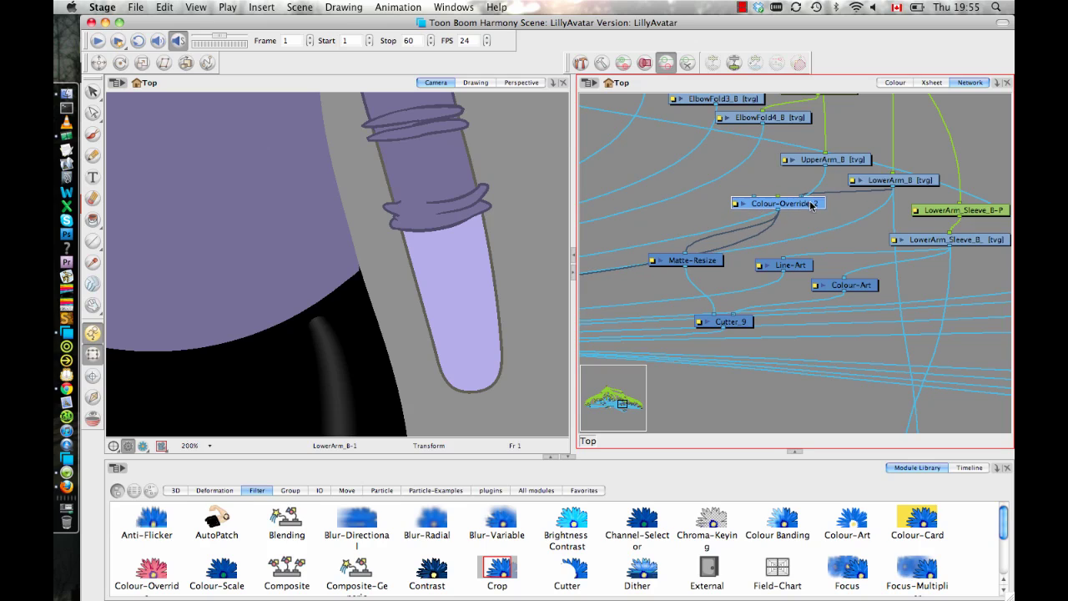
left_click(735, 205)
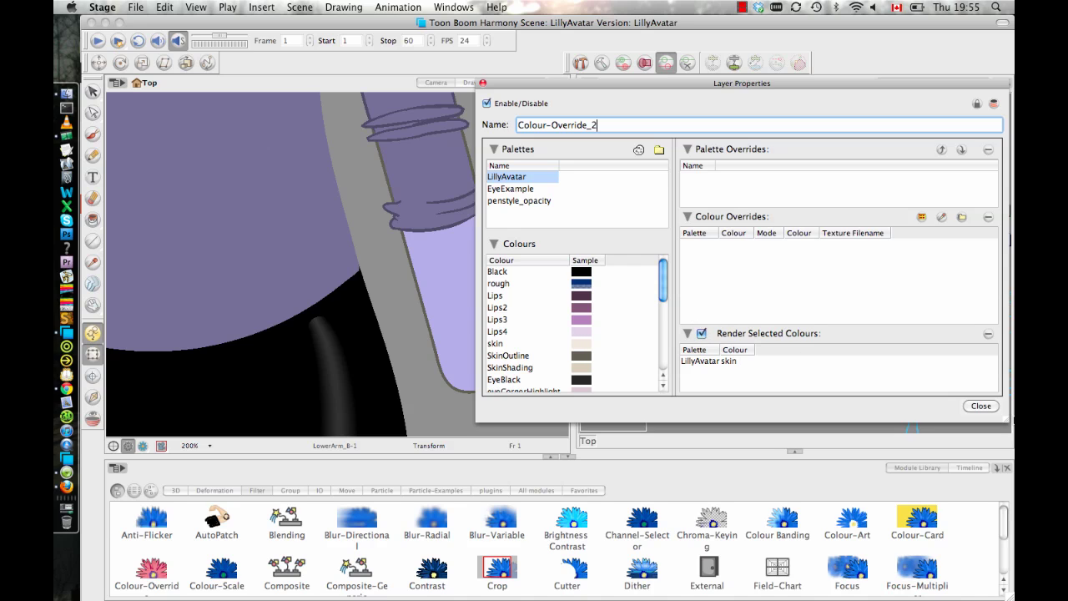
left_click(981, 407)
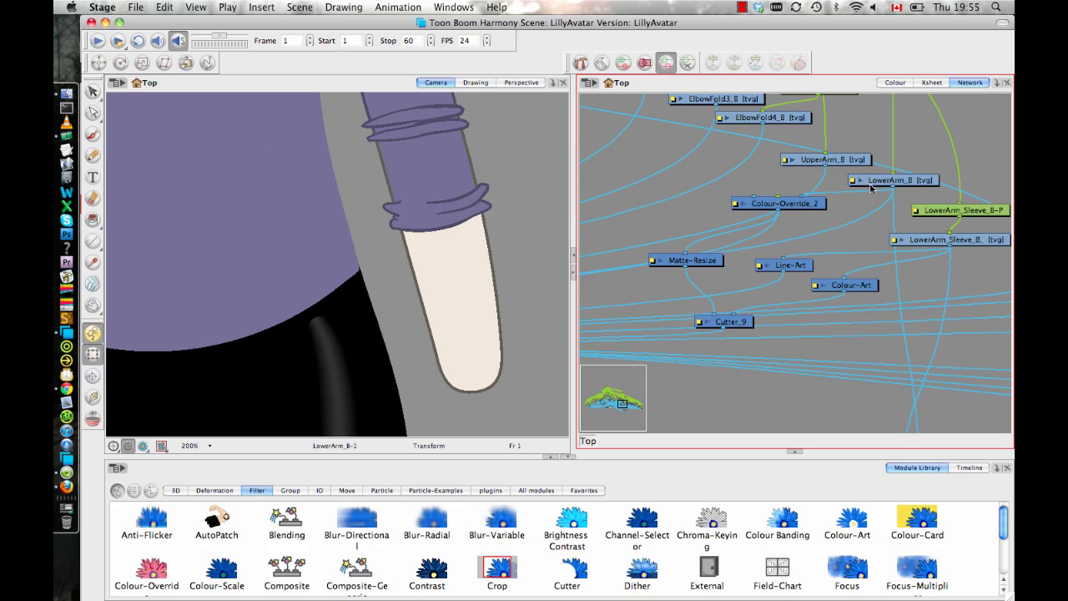
mouse_move(798, 207)
left_mouse_down()
mouse_move(812, 214)
mouse_move(800, 206)
left_mouse_up()
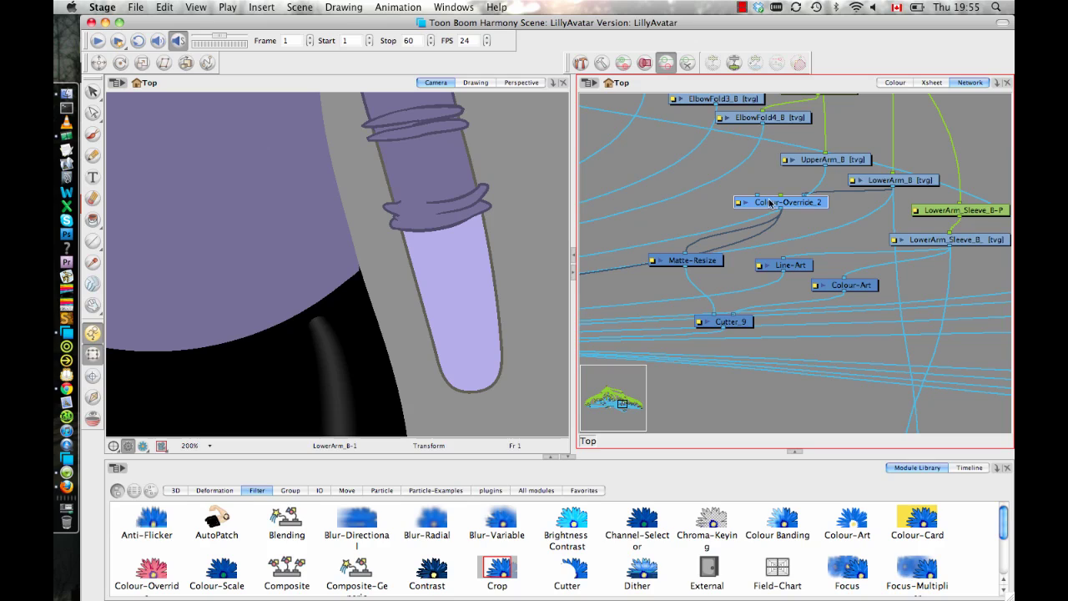
Shift the Cutter_9 node slightly towards the Colour-Art node and check its Inverted option
left_click_drag(716, 327, 721, 324)
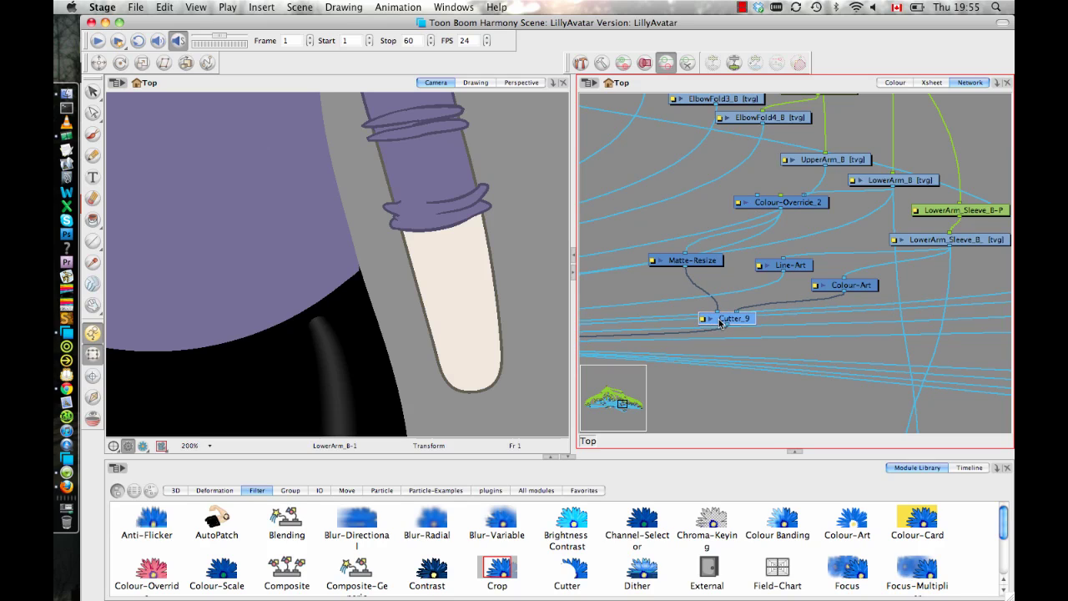
left_click(704, 320)
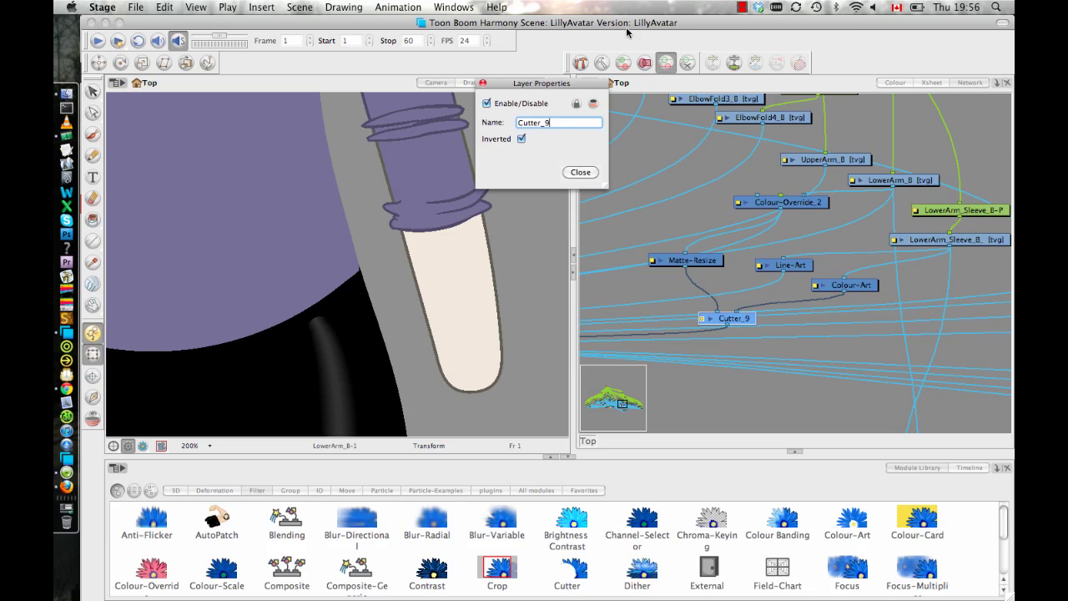
left_click(72, 63)
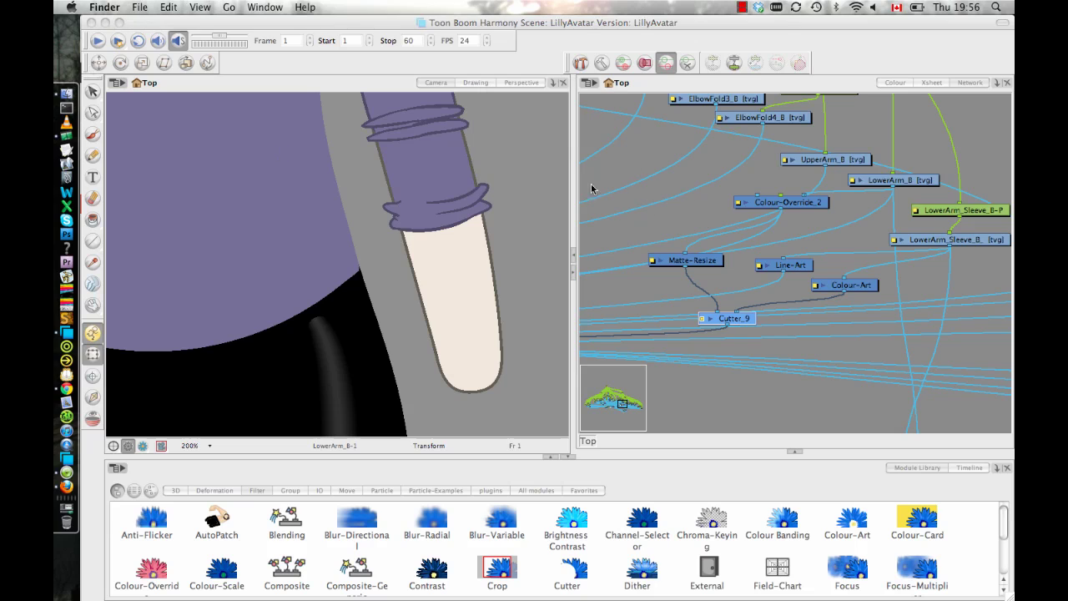
left_click(831, 244)
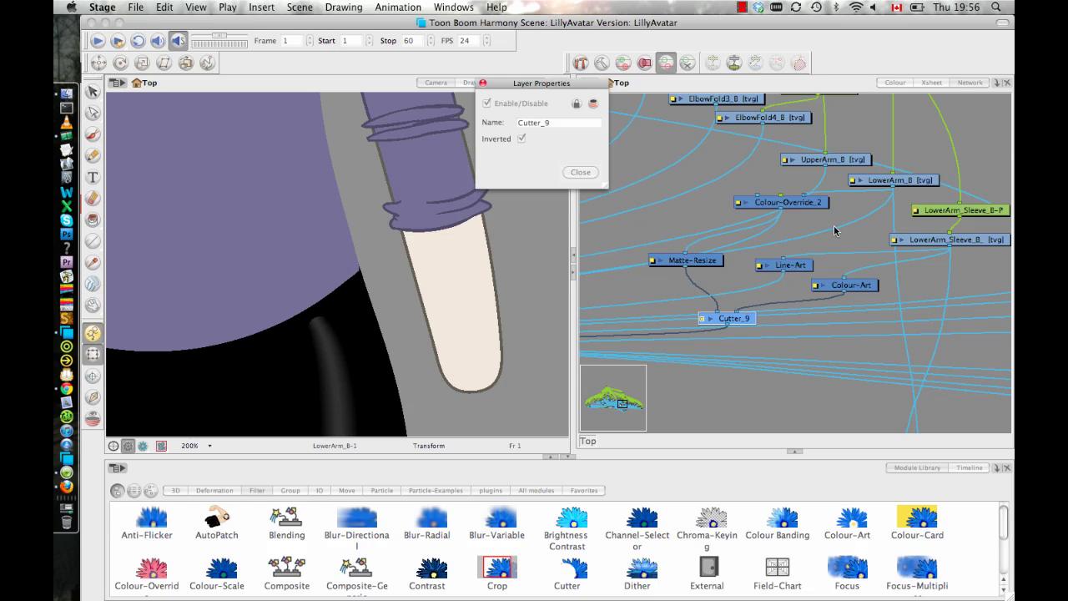
left_click(580, 172)
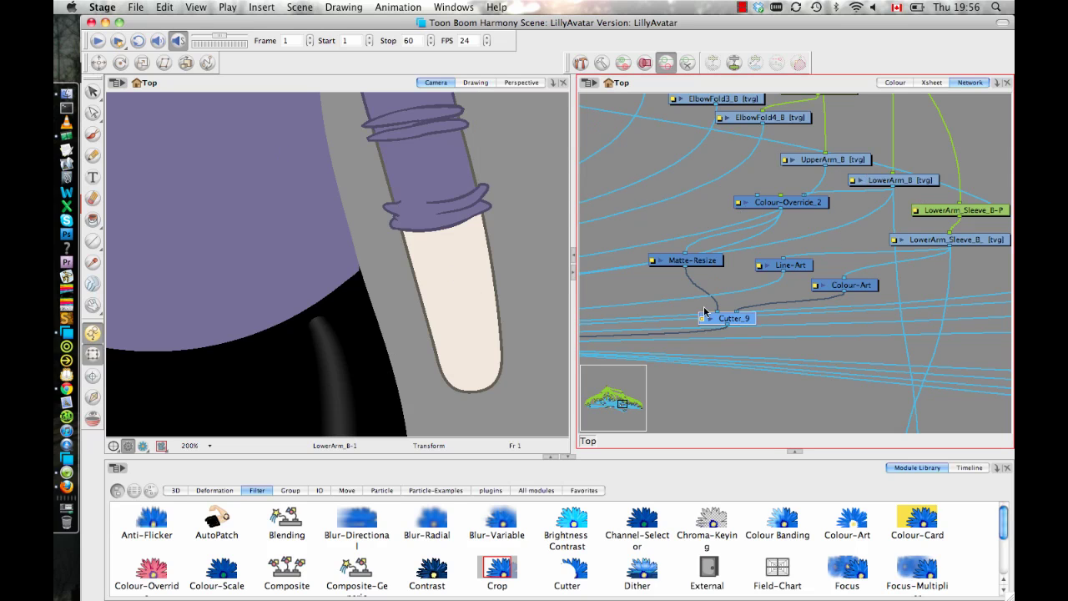
mouse_move(737, 319)
left_mouse_down()
mouse_move(725, 307)
mouse_move(740, 319)
left_mouse_up()
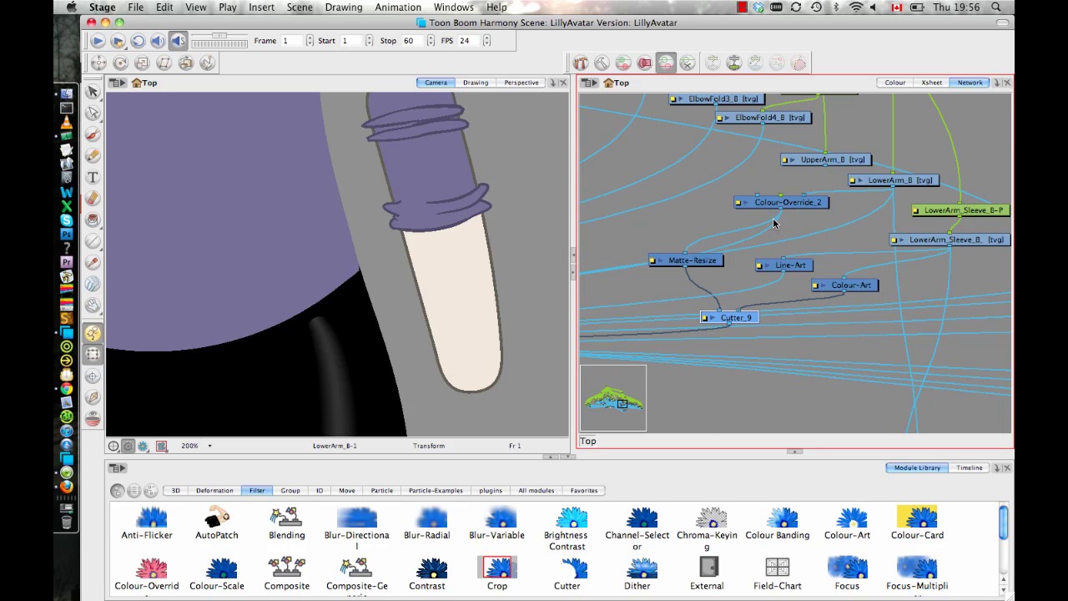
Nudge the Matte-Resize node and switch the camera to render preview with the elbow and cuff in view
left_click_drag(710, 268, 715, 264)
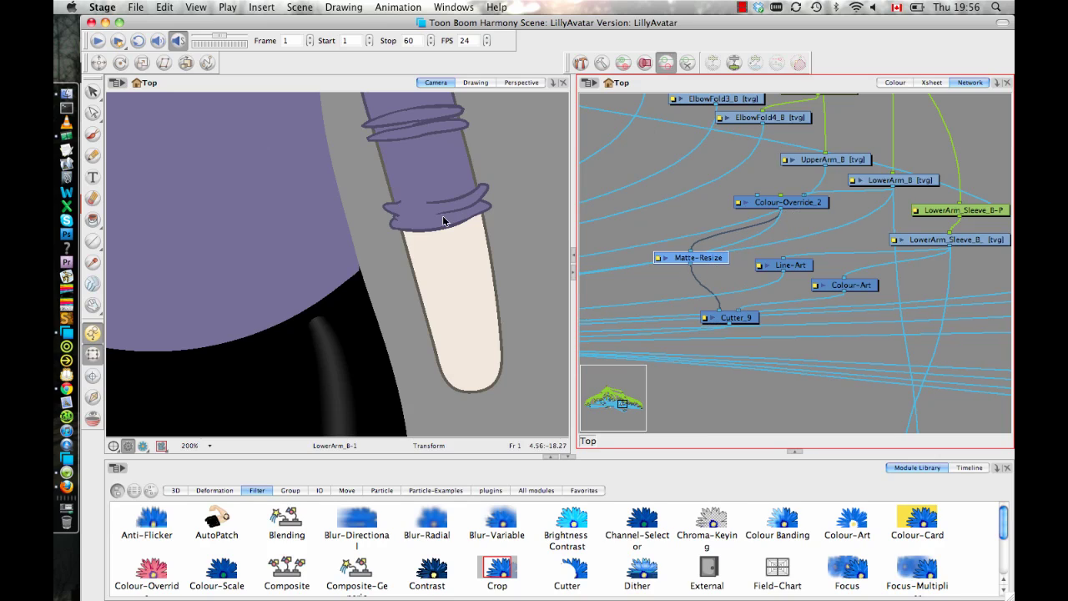
left_click(142, 446)
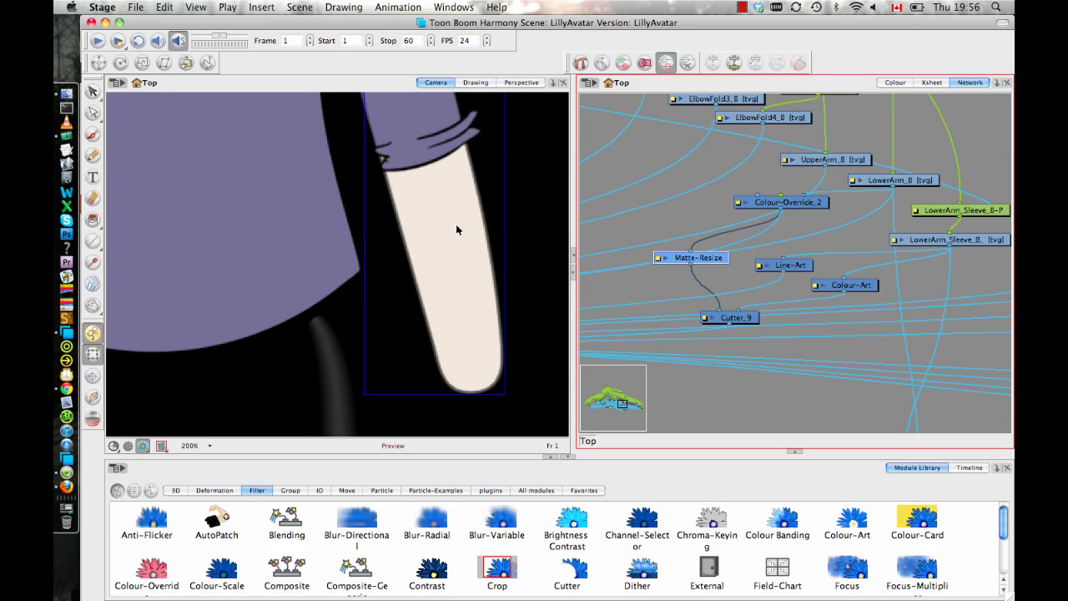
left_click(499, 184)
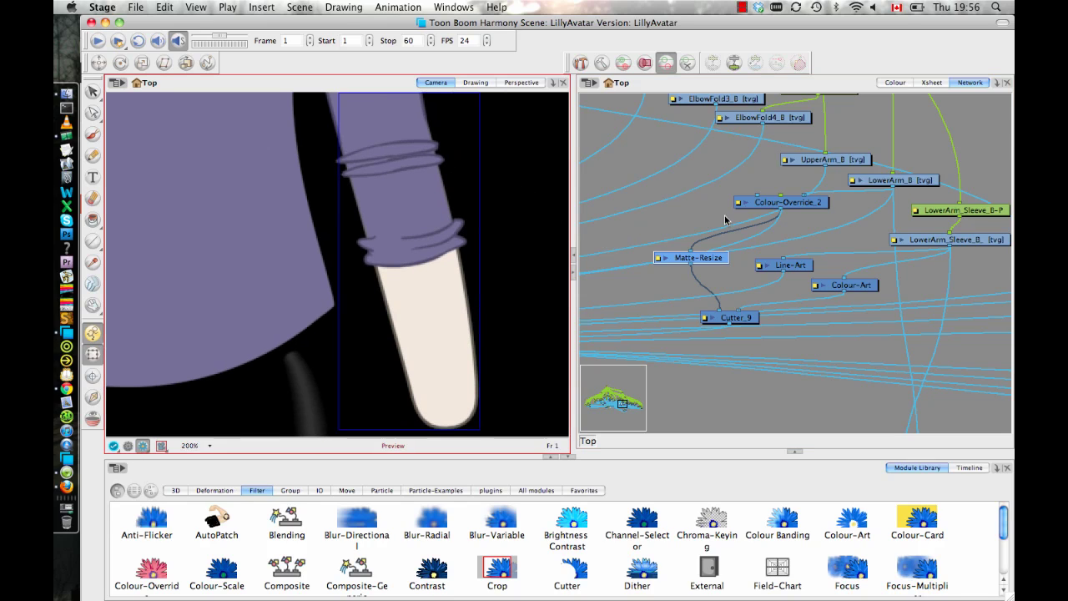
Disable the Matte-Resize node and examine the lower arm's edges around the elbow folds and cuff up close
left_click_drag(711, 262, 713, 263)
key("d")
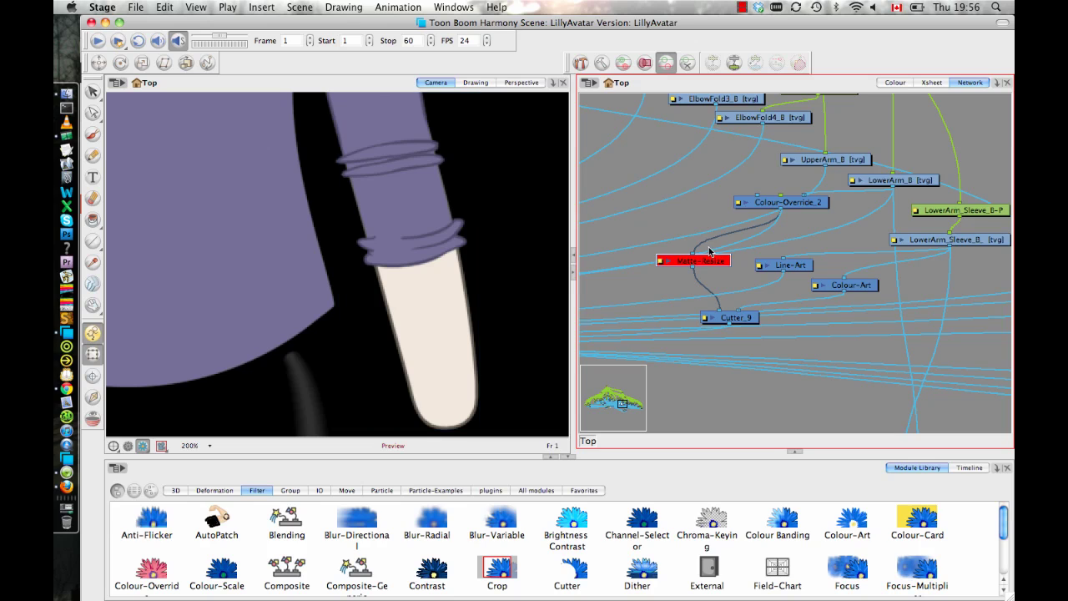
scroll(444, 197, "up", 3)
left_click_drag(444, 197, 437, 246)
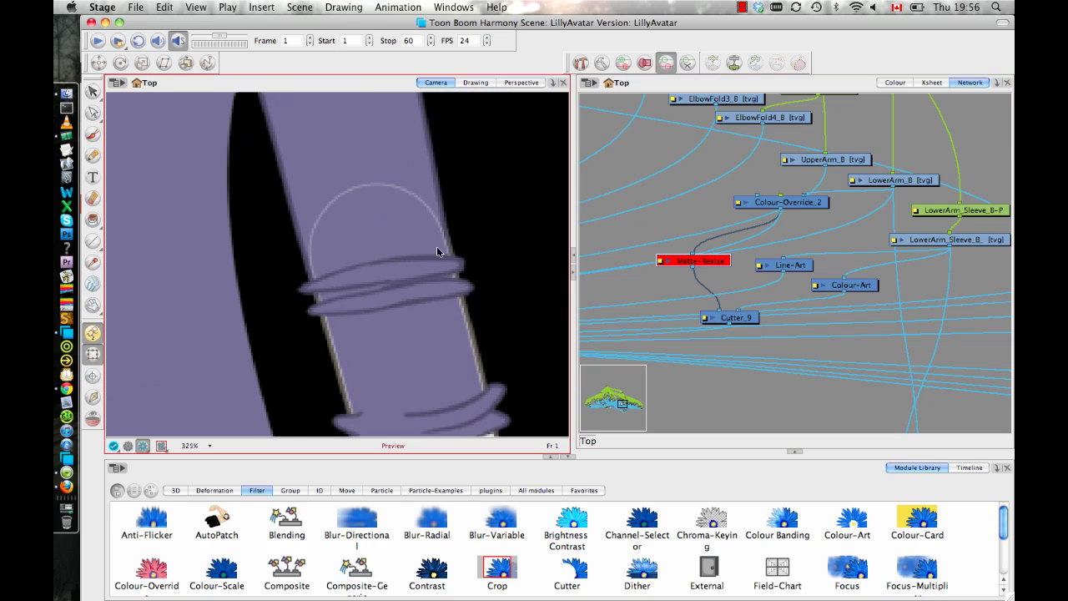
scroll(335, 213, "up", 1)
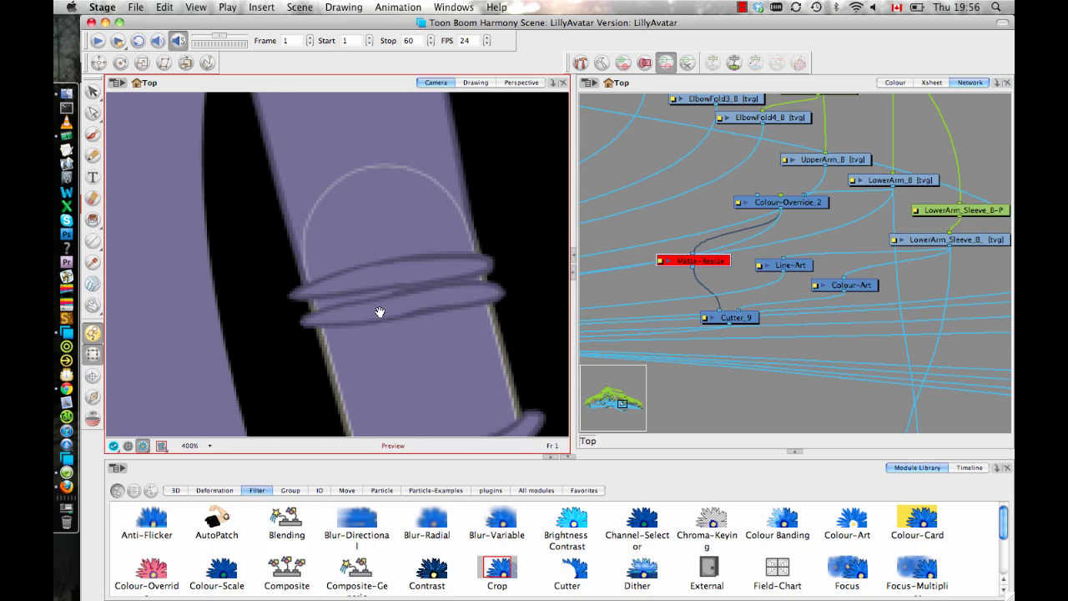
left_click_drag(379, 312, 388, 133)
scroll(399, 150, "down", 2)
left_click_drag(377, 189, 359, 344)
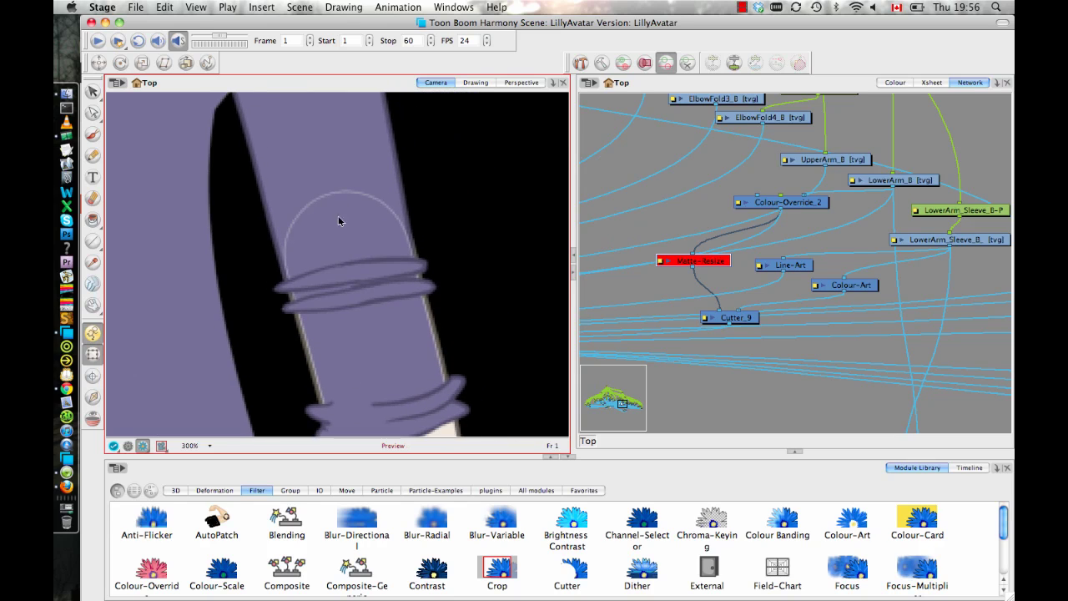
left_click_drag(447, 257, 471, 227)
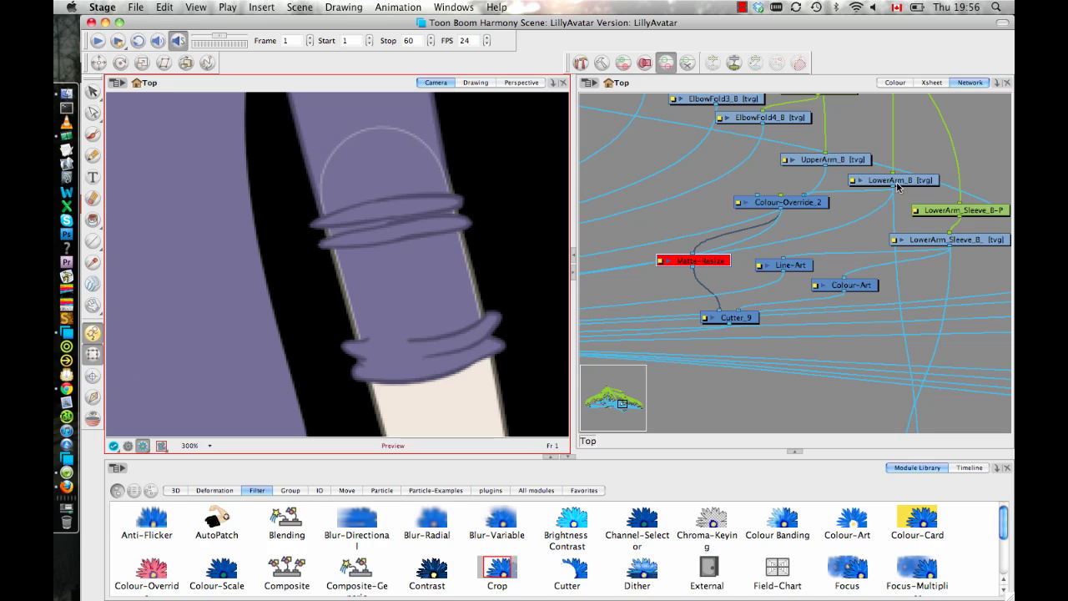
Move the LowerArm_B node slightly up and set its drawing's antialiasing quality to Low
left_click_drag(899, 185, 913, 178)
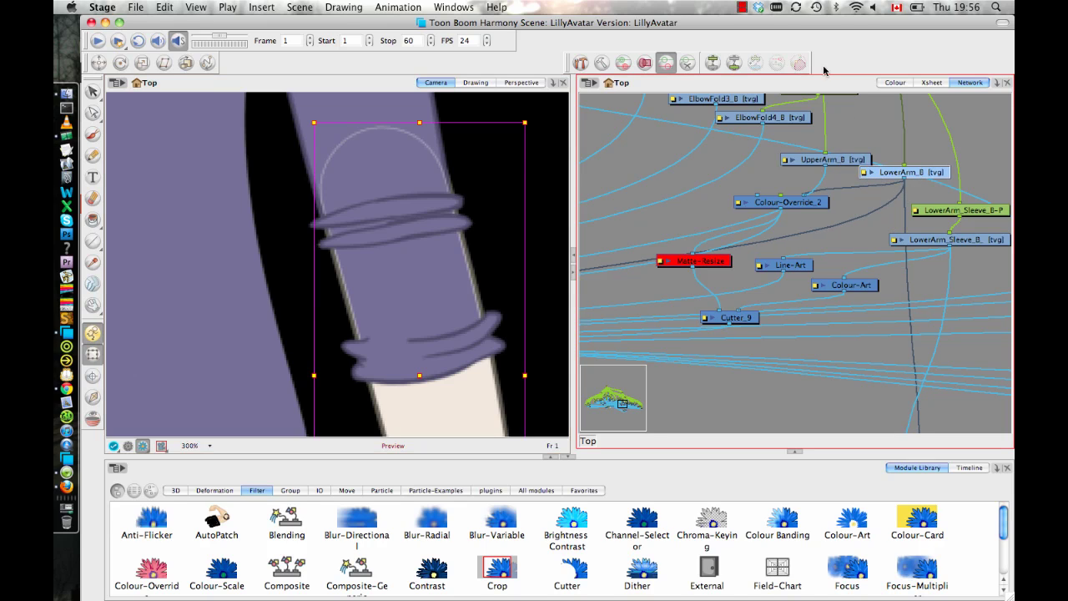
key("shift+e")
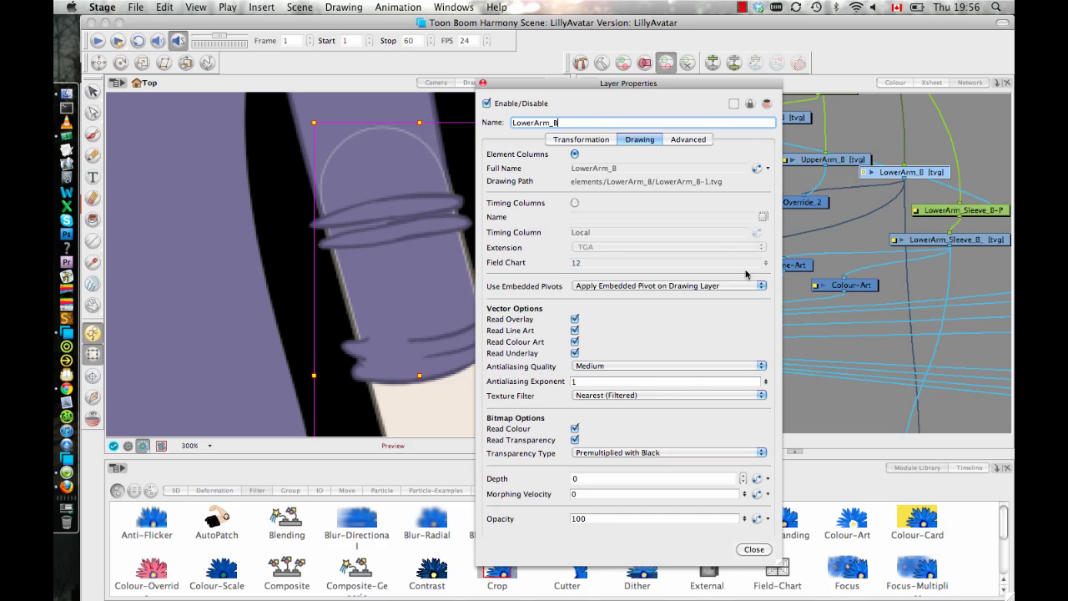
left_click(632, 368)
left_click(607, 345)
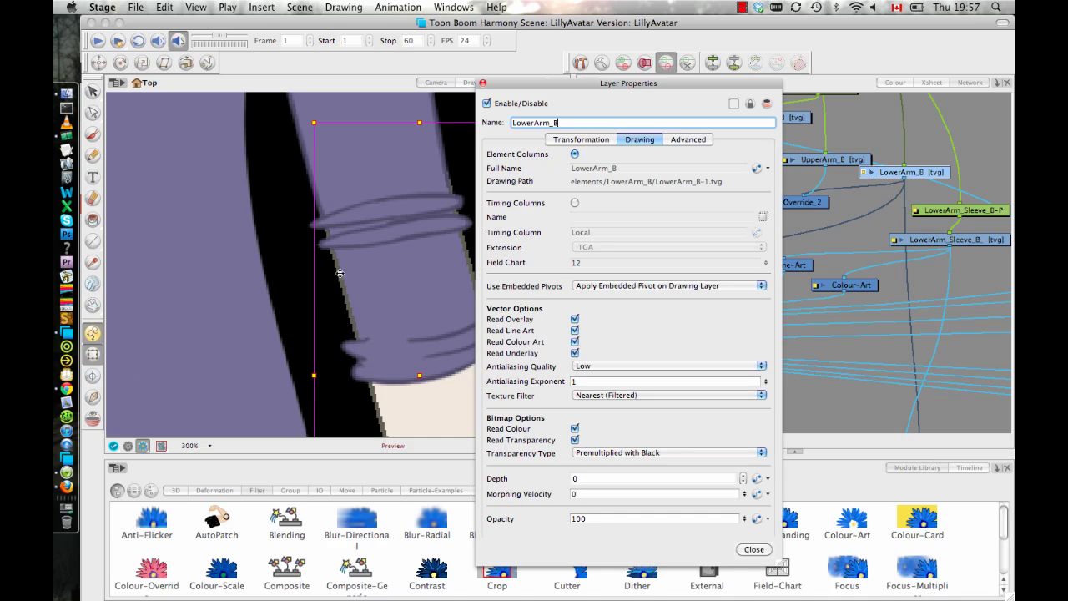
Examine the lower arm's outline beside the sleeve in the render preview, from the whole upper body to a close-up
left_click(372, 280)
key("1")
key("1")
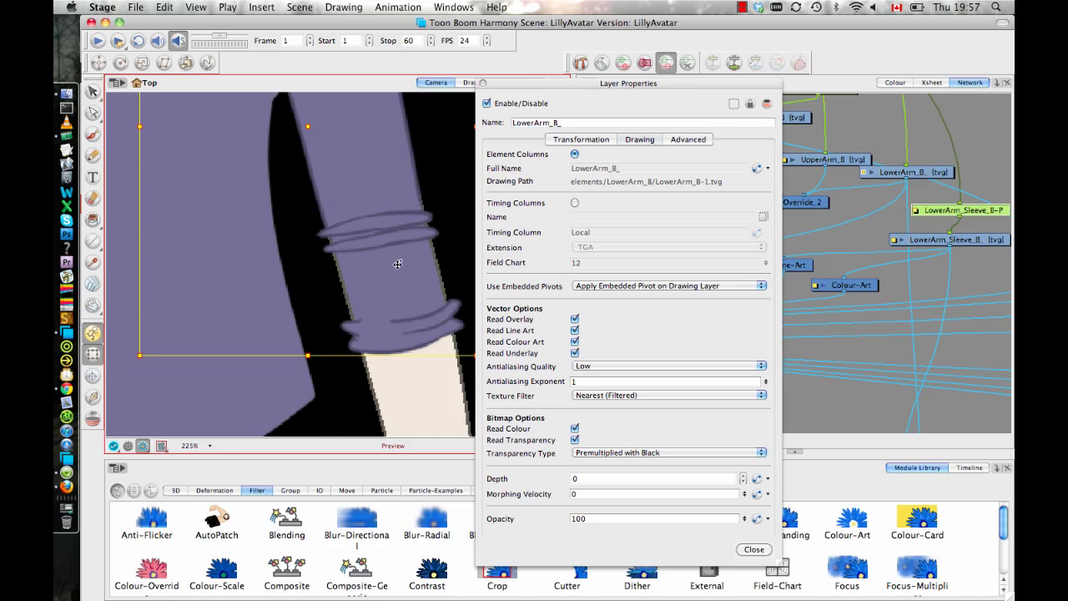
key("1")
key("1")
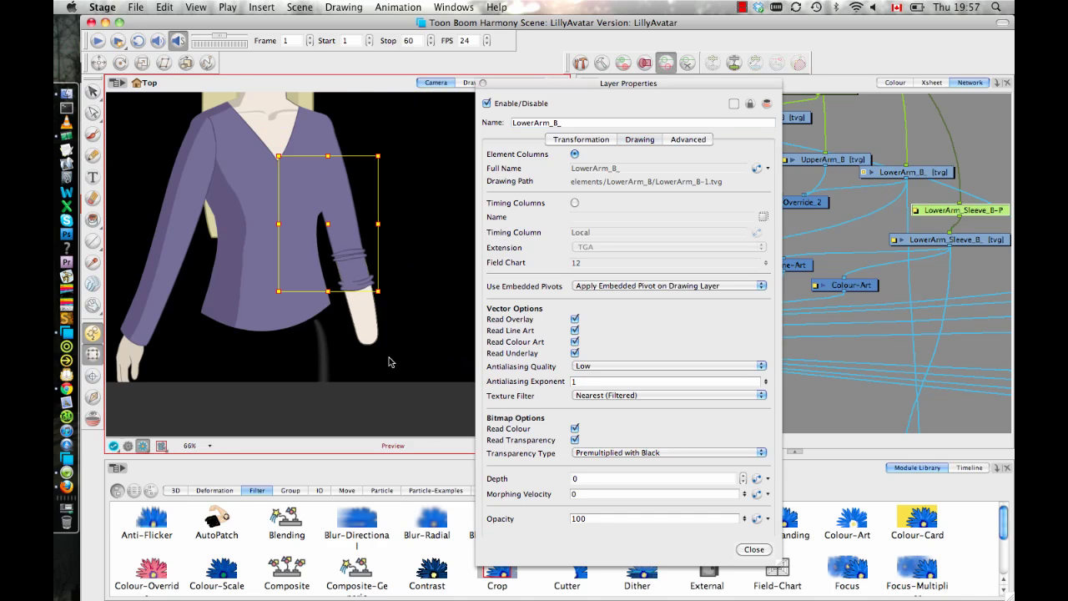
key("2")
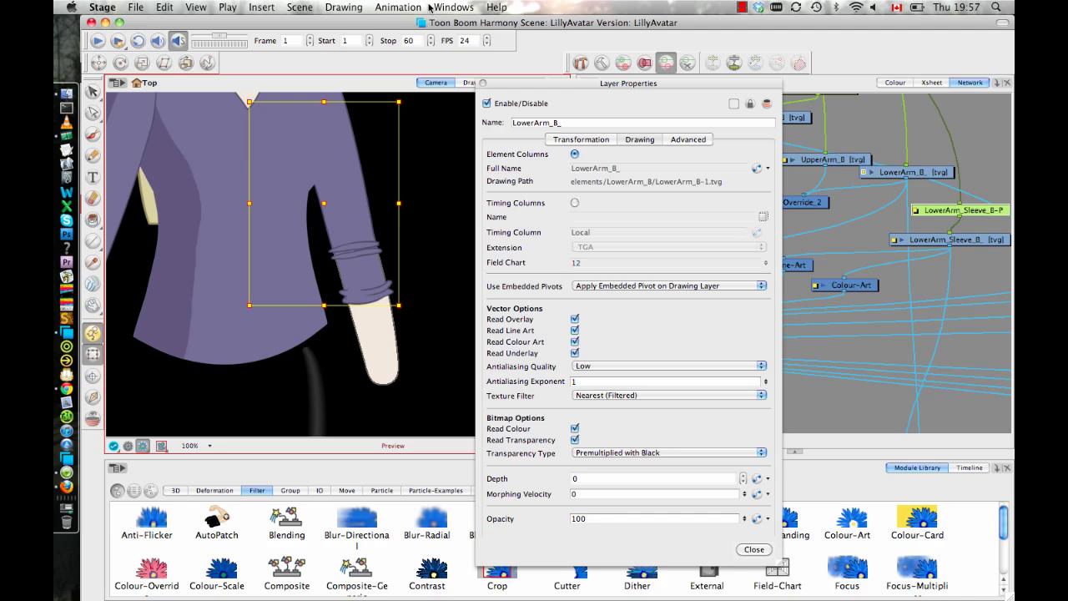
key("2")
key("2")
key("2")
key("2")
key("2")
key("2")
key("2")
key("2")
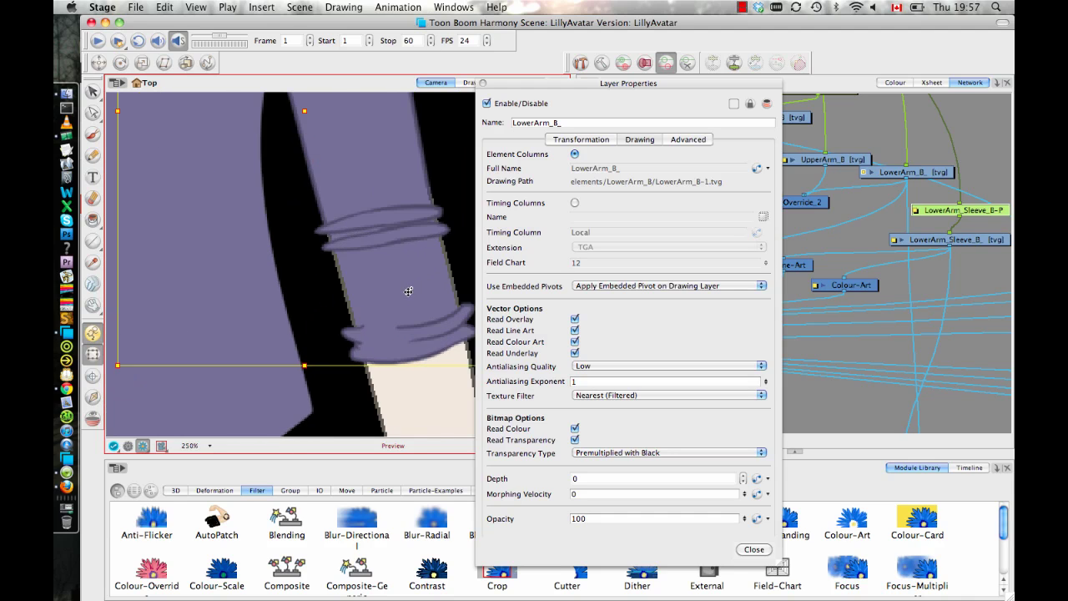
key("2")
key("2")
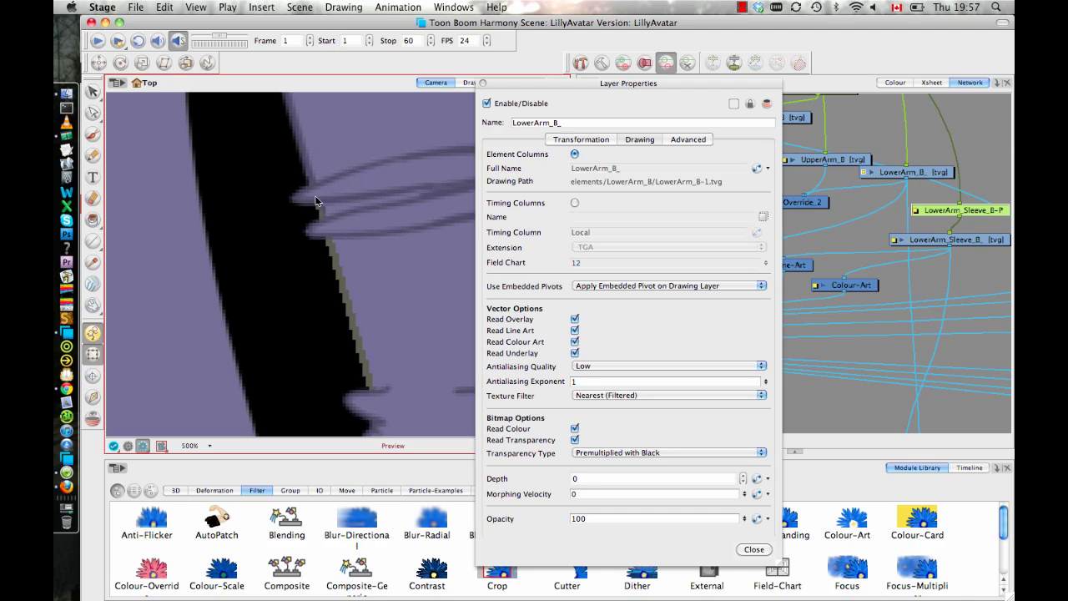
Set the lower arm drawing's antialiasing quality back to Medium and close its layer properties
left_click(618, 366)
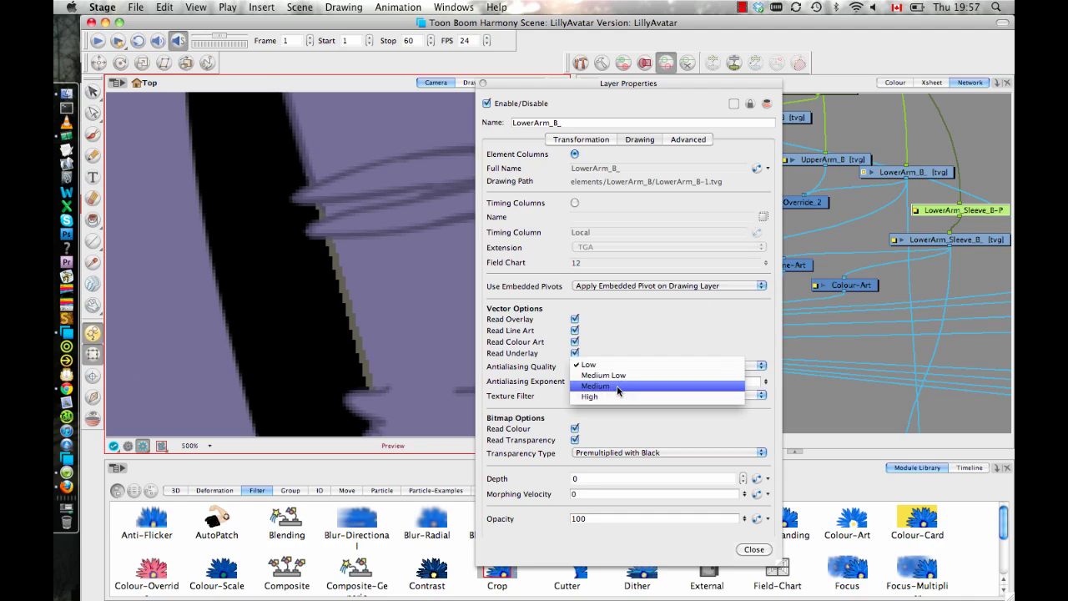
left_click(617, 387)
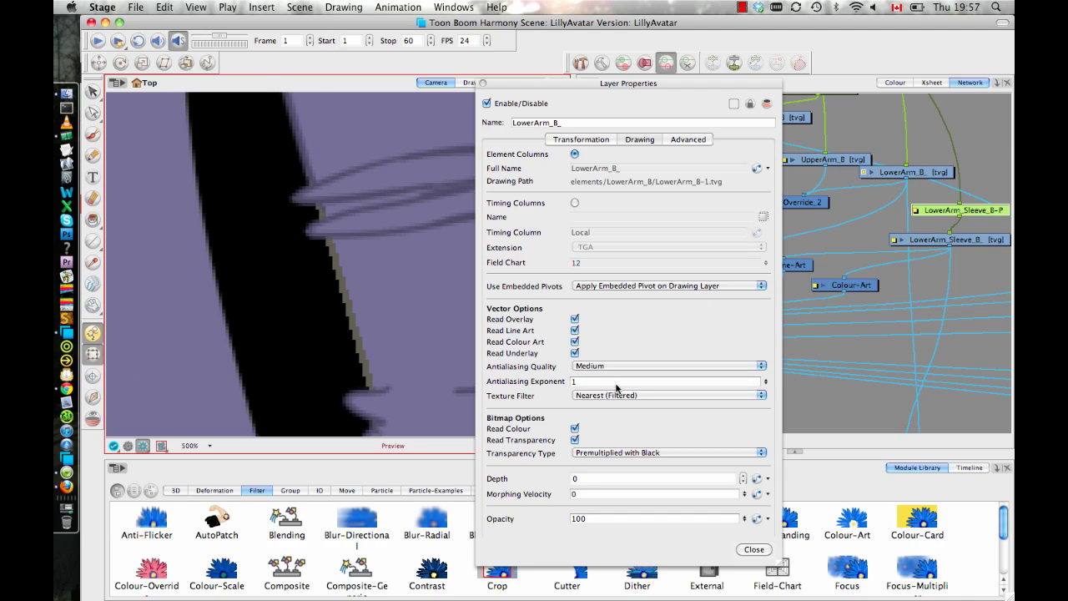
left_click(753, 550)
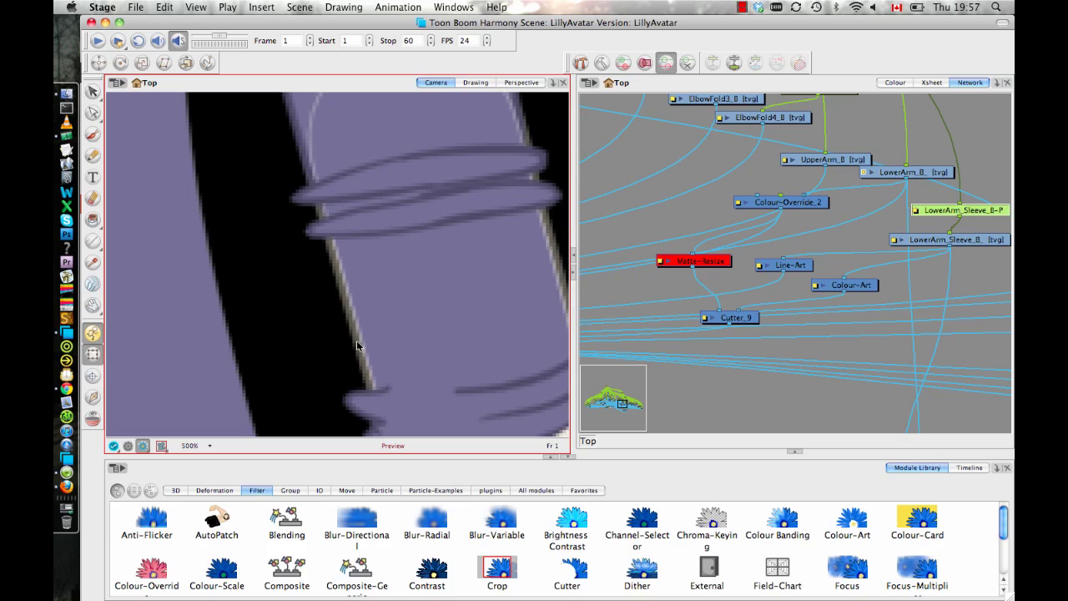
Make the Matte-Resize radius a local value, re-enable the node, and check the arm's edges at the elbow folds
double_click(659, 263)
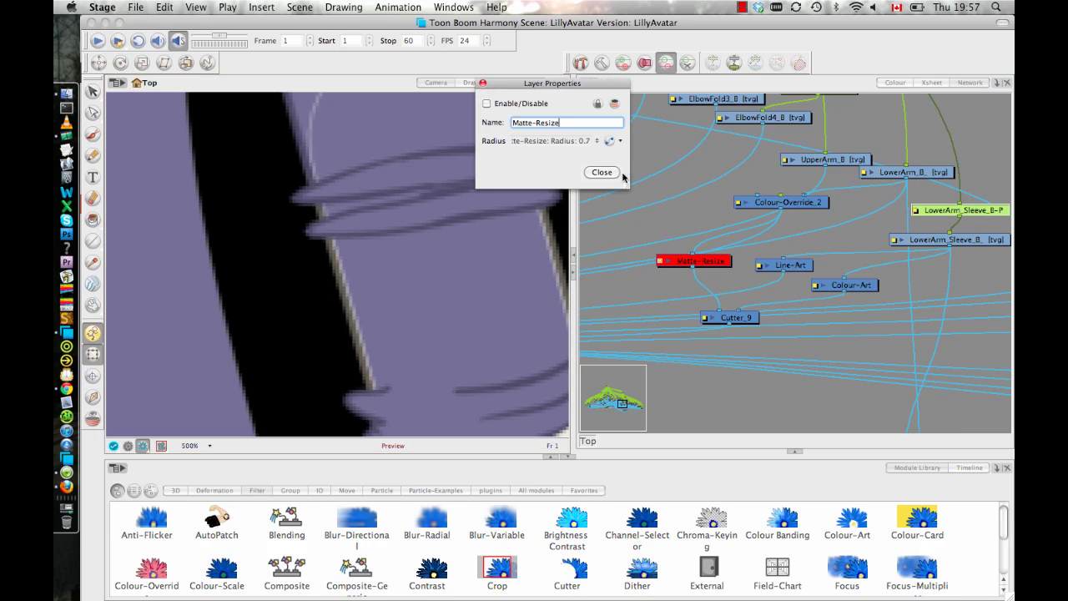
left_click(620, 141)
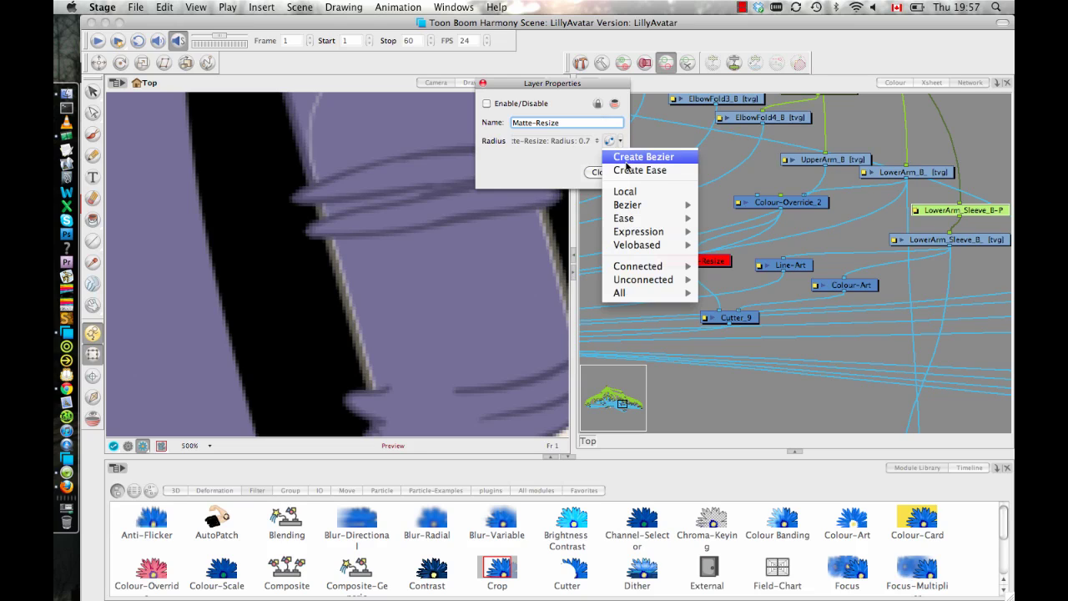
left_click(647, 191)
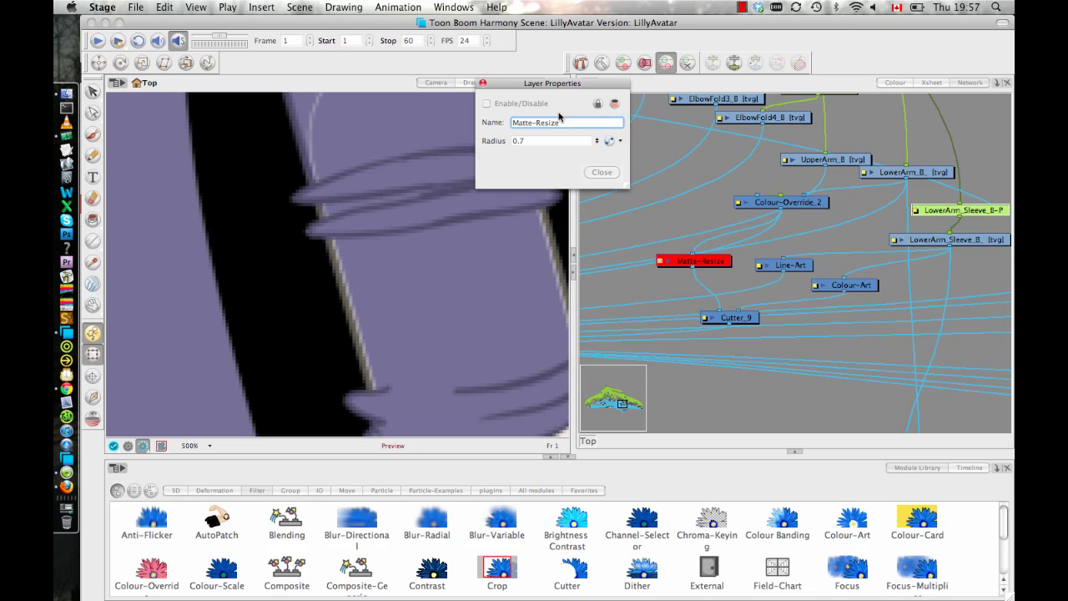
left_click(482, 83)
left_click(715, 265)
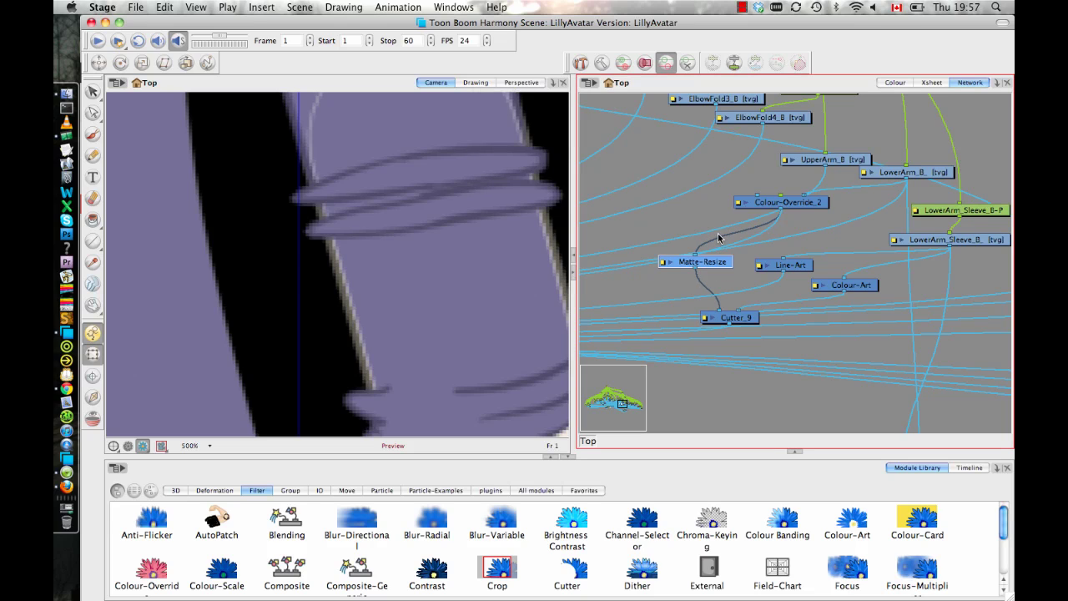
left_click_drag(448, 186, 448, 221)
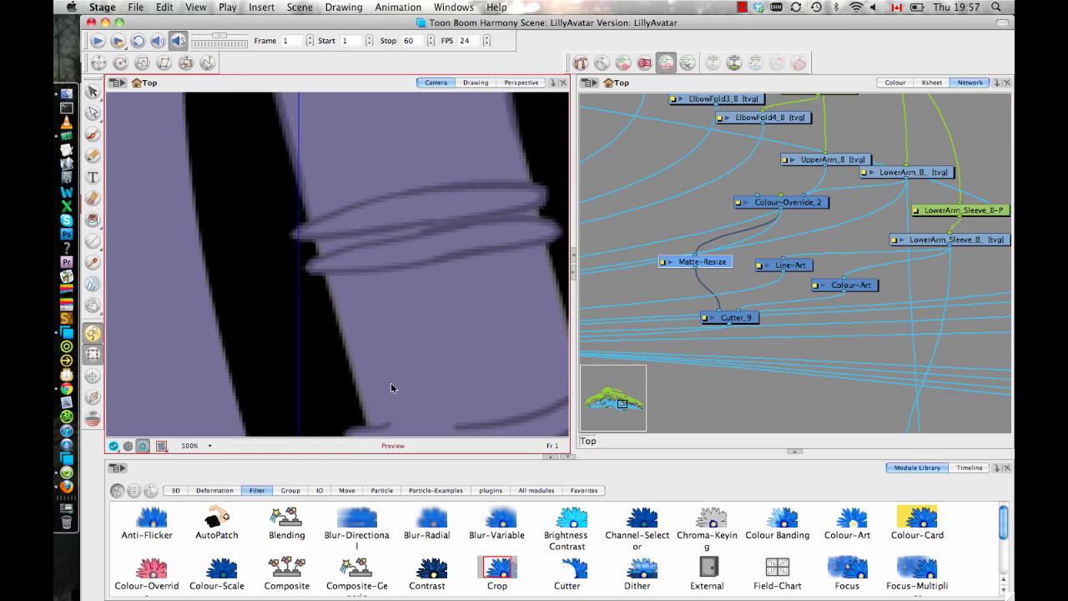